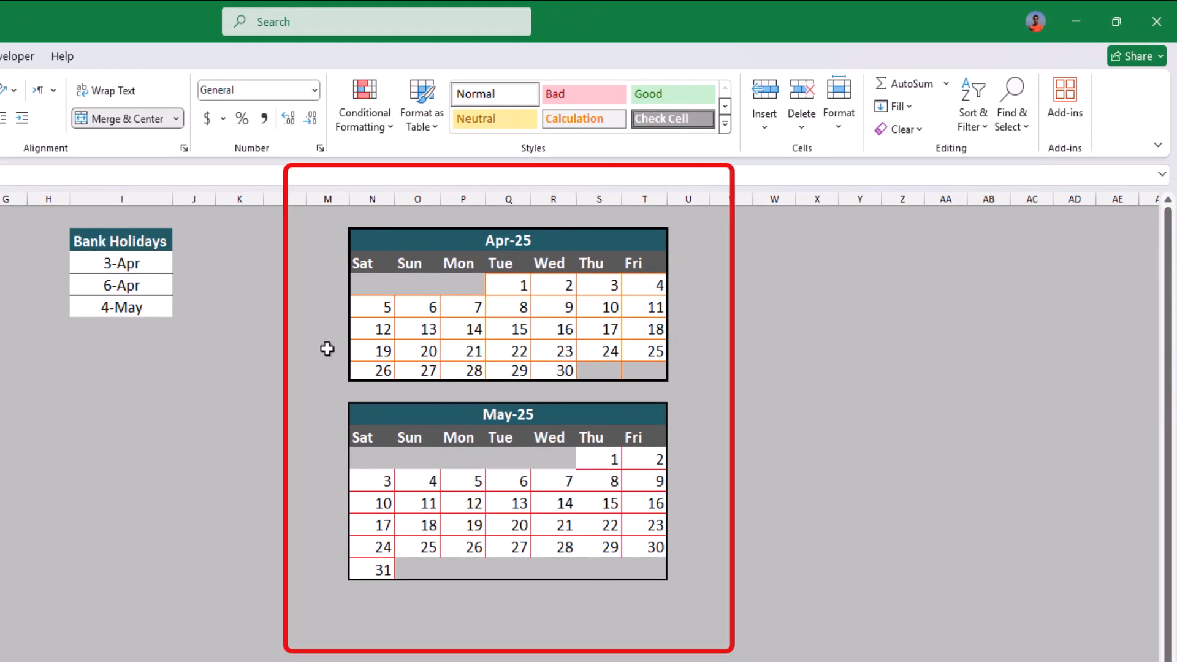
left_click(368, 348)
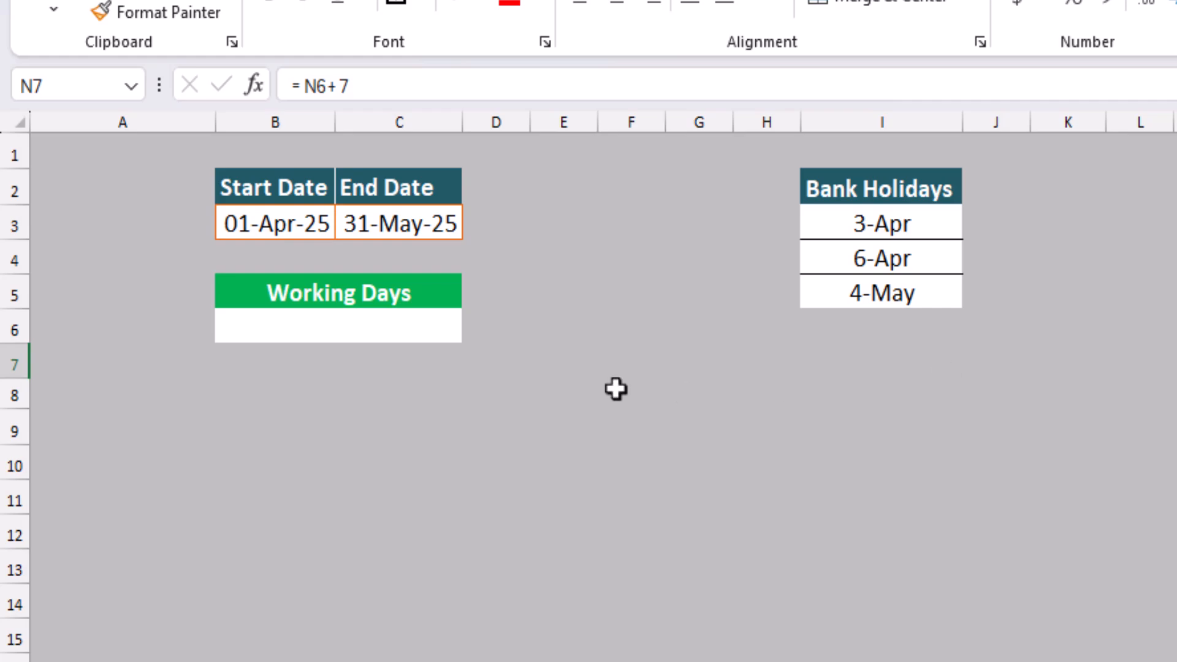
left_click(315, 222)
left_click(352, 209, "shift")
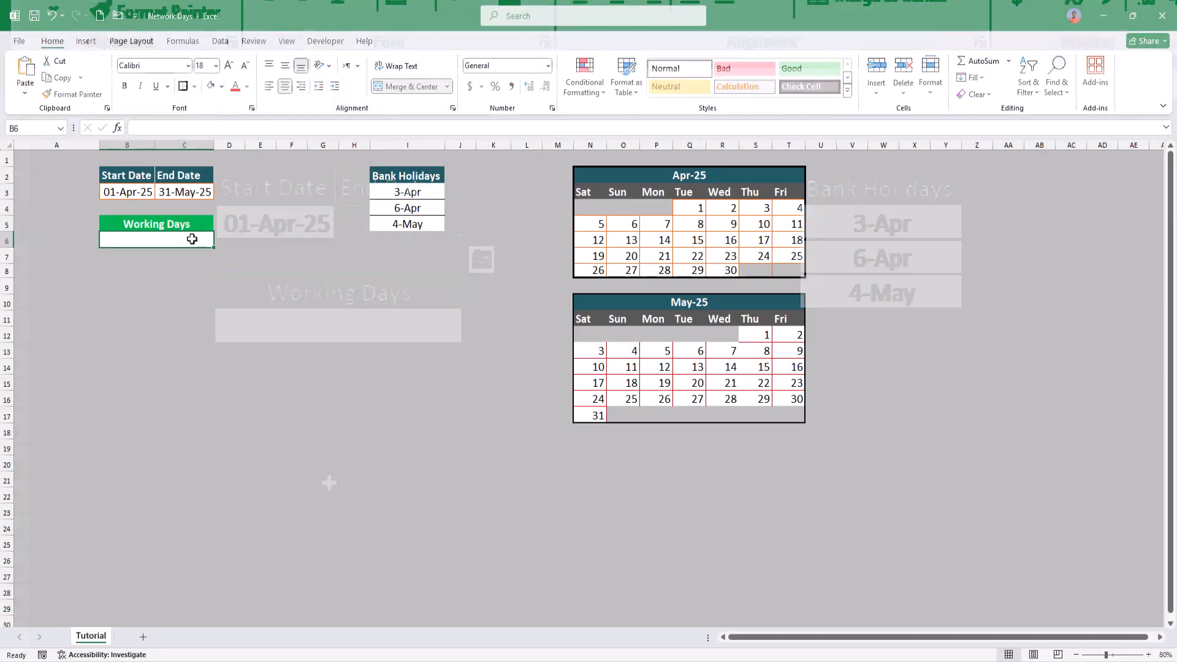
Step: Enter =NETWORKDAYS(B3,C3) in the Working Days cell B6 to count weekdays between the start and end dates
left_click(414, 324)
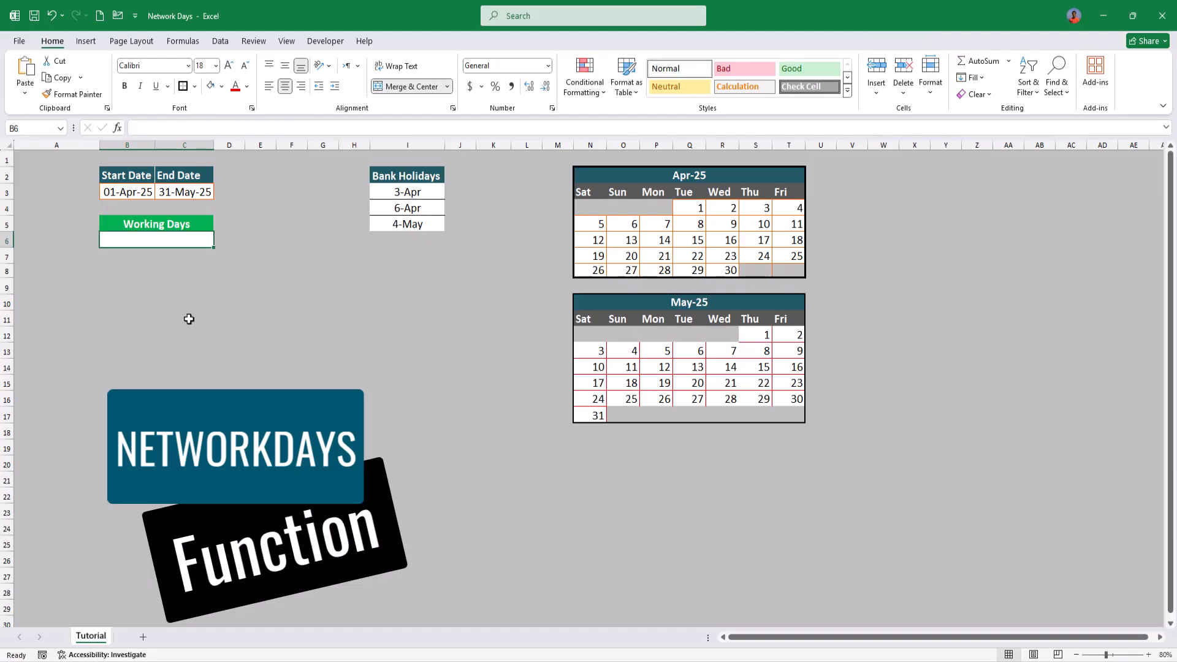
type("=net")
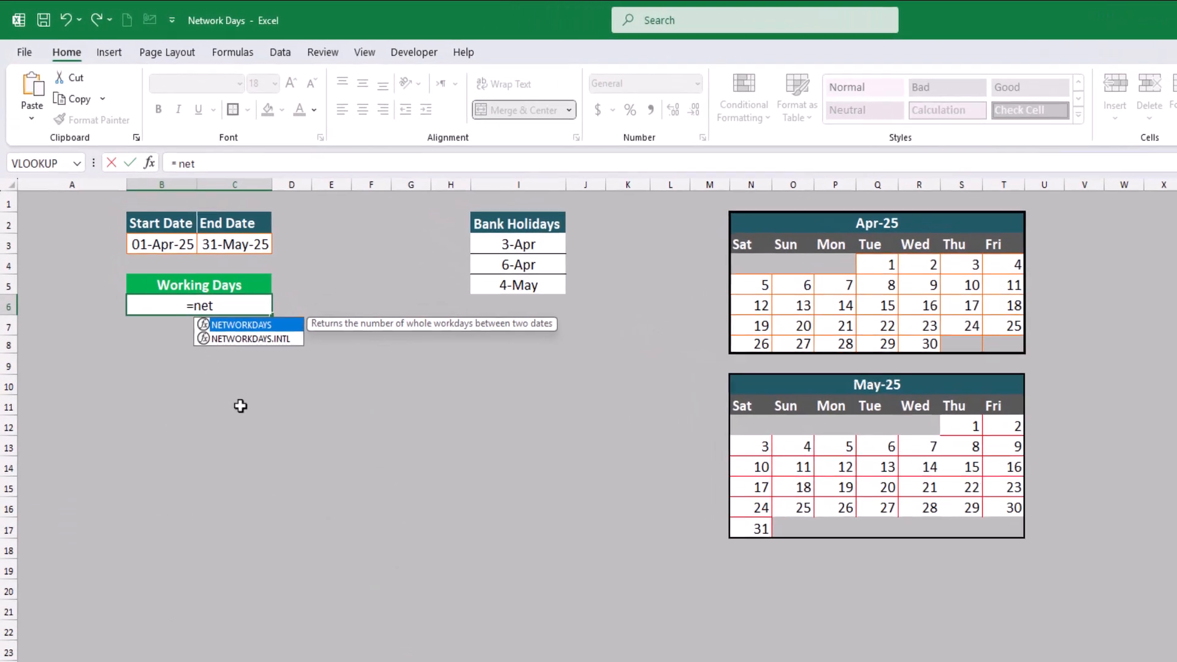
key("Tab")
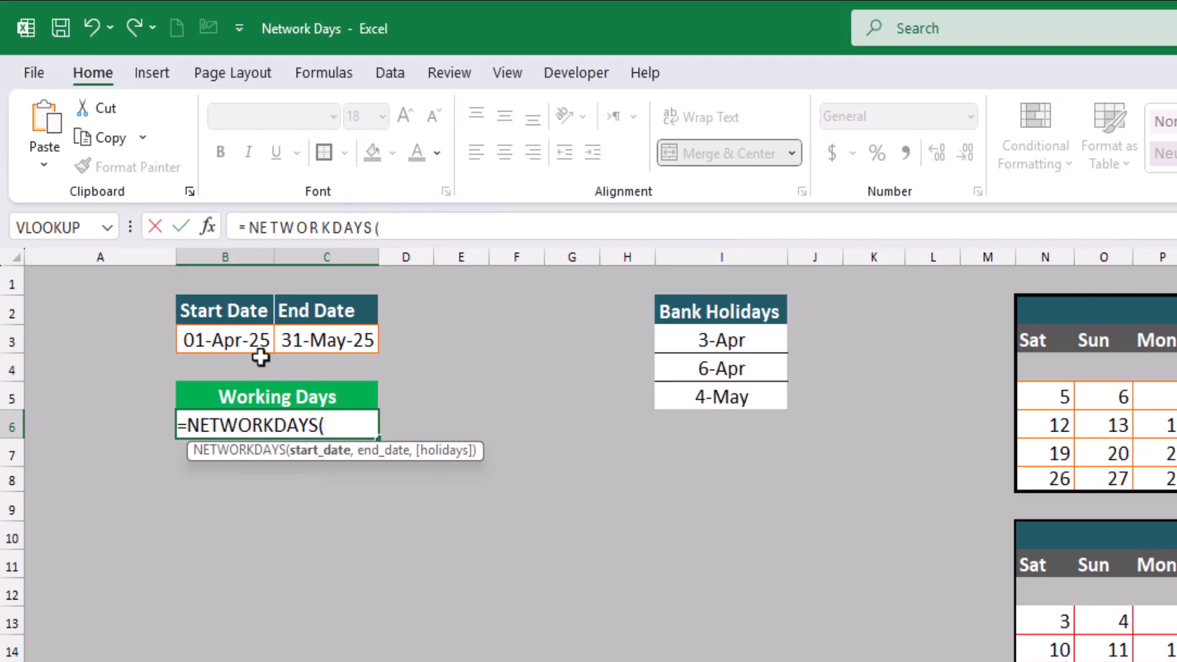
left_click(228, 350)
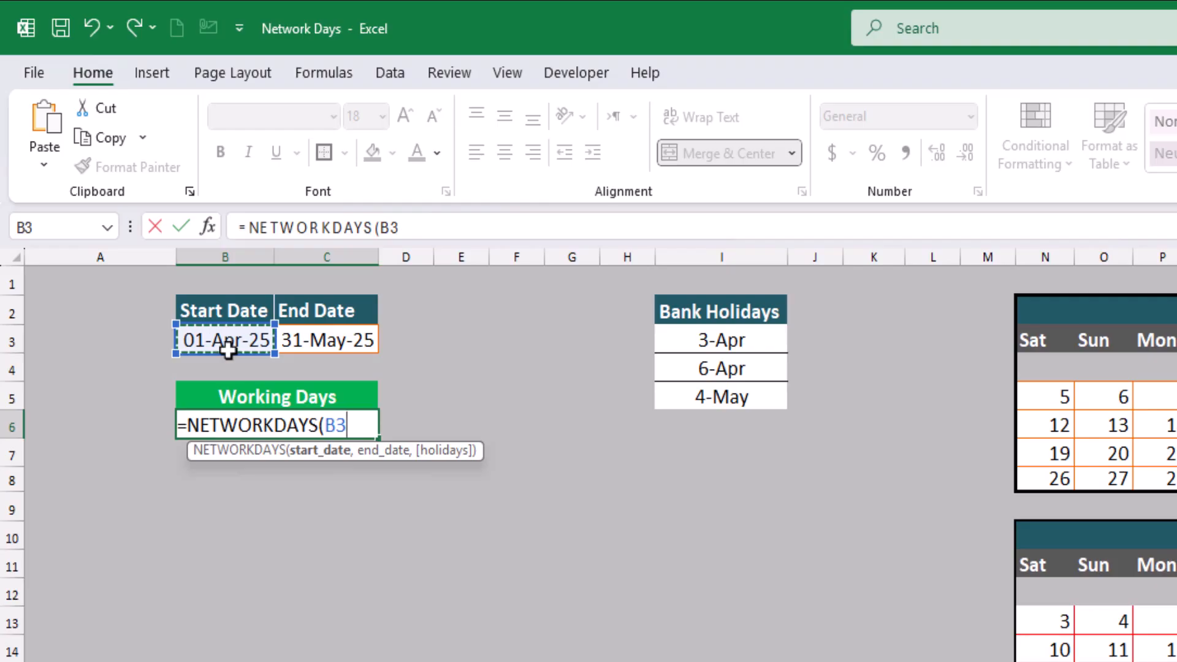
type(",")
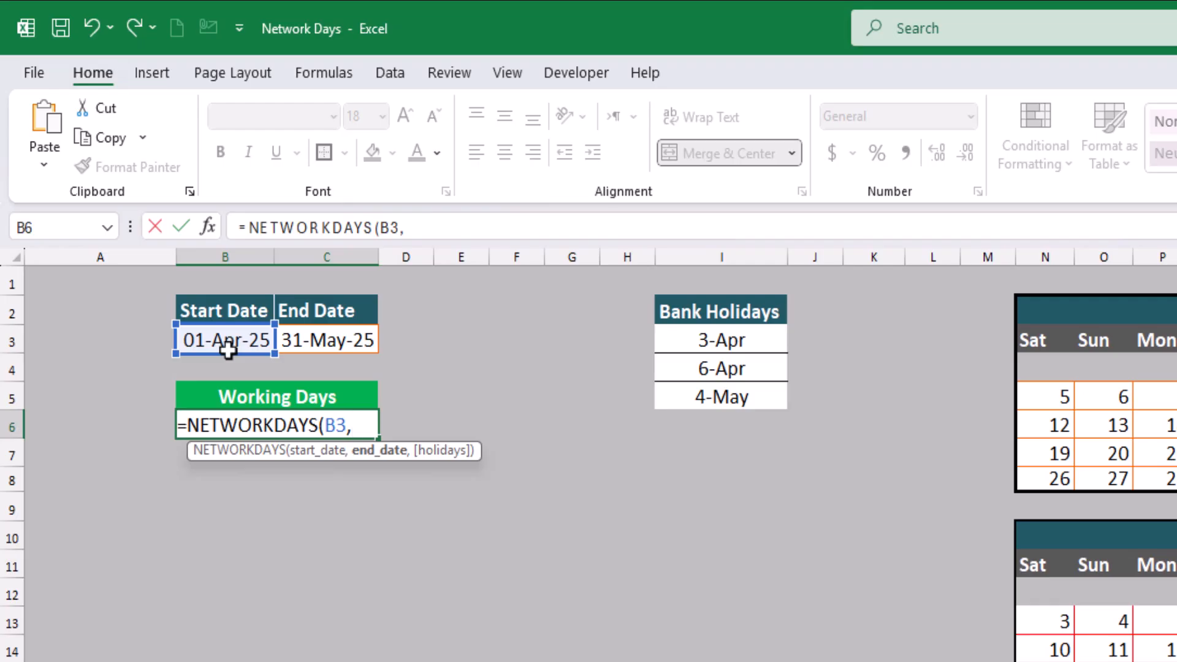
left_click(329, 344)
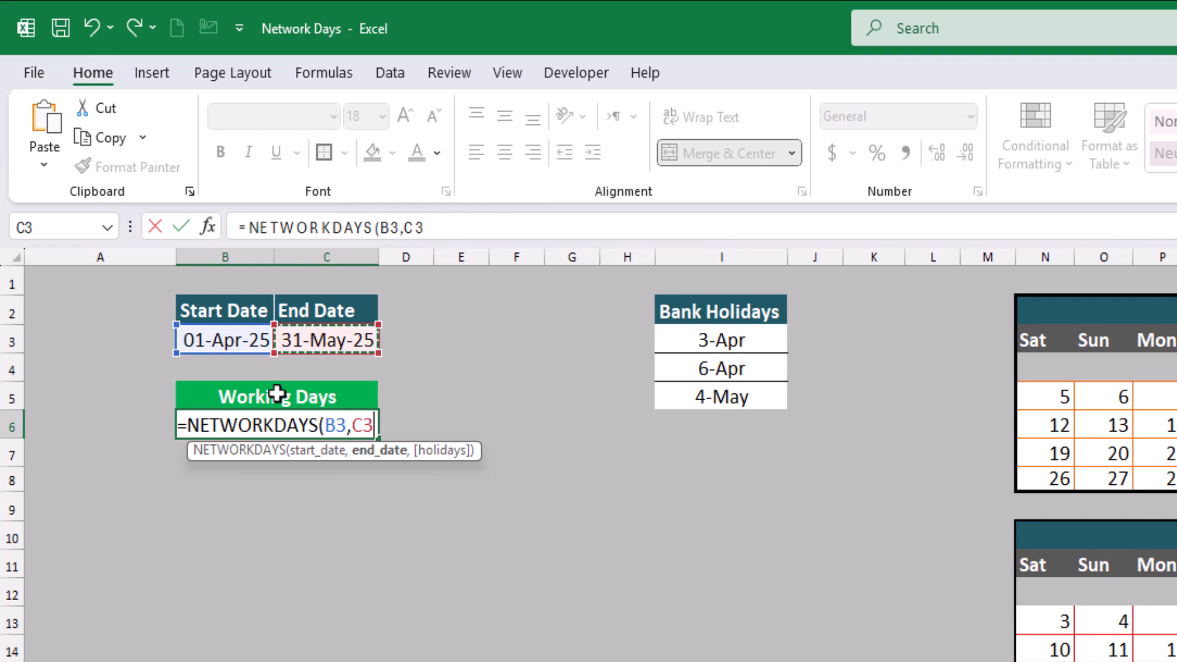
type(")")
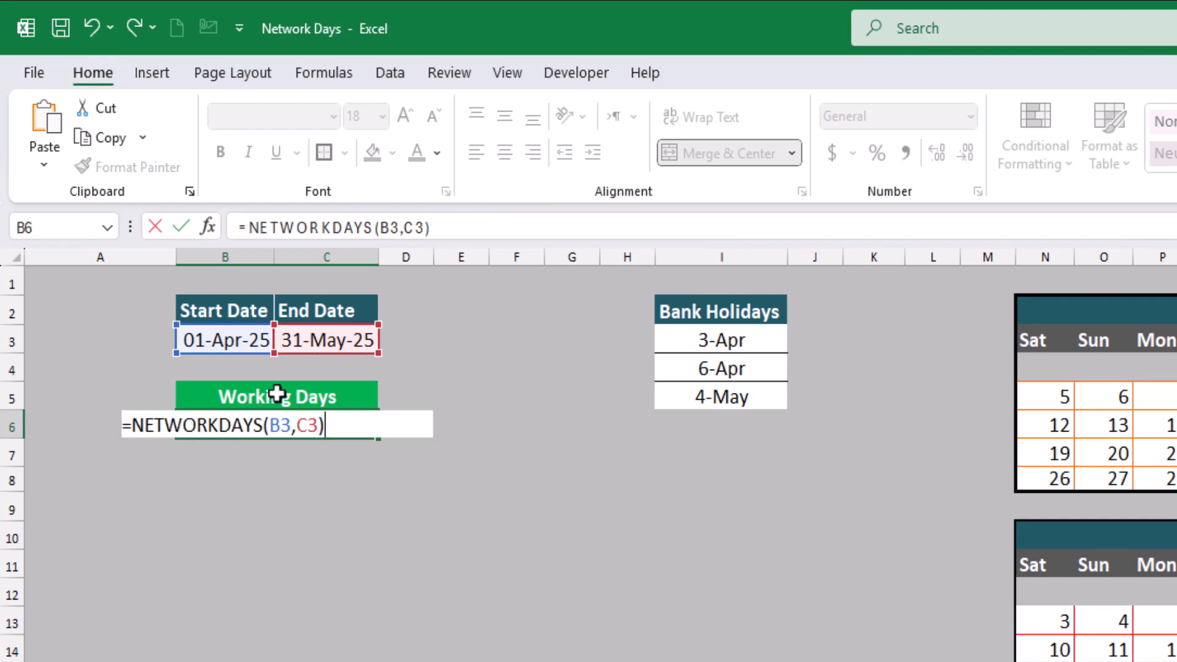
key("Return")
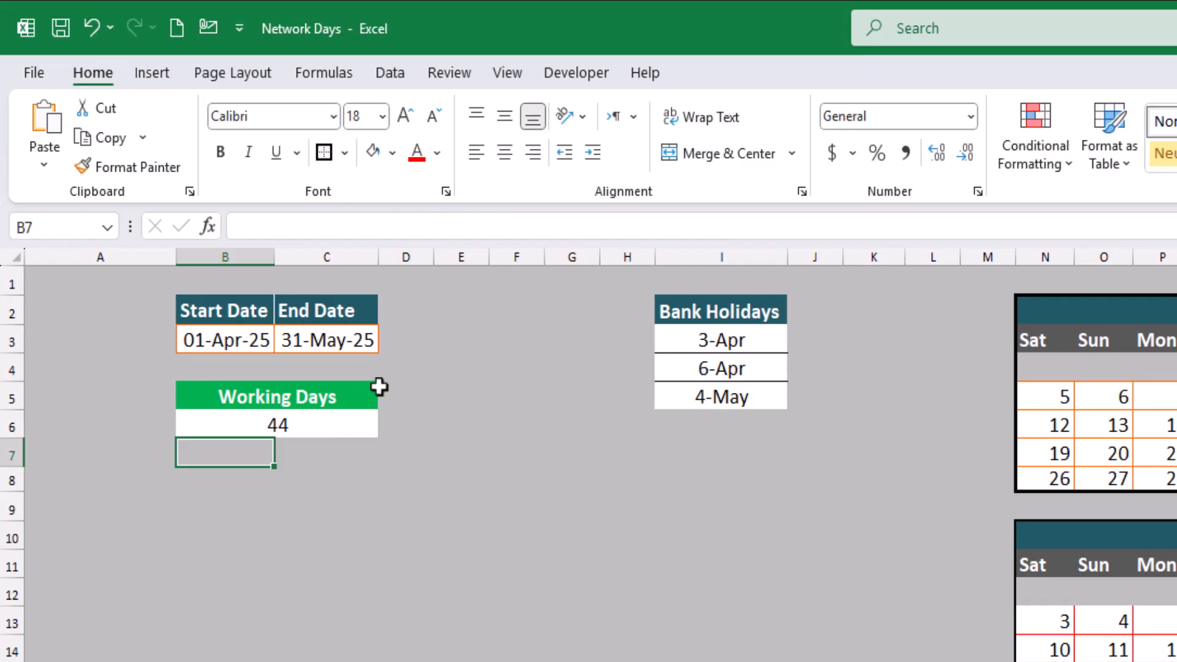
Step: Check the plain day difference with =C3-B3 in cell D3, and clear that cell again
left_click(402, 343)
type("=")
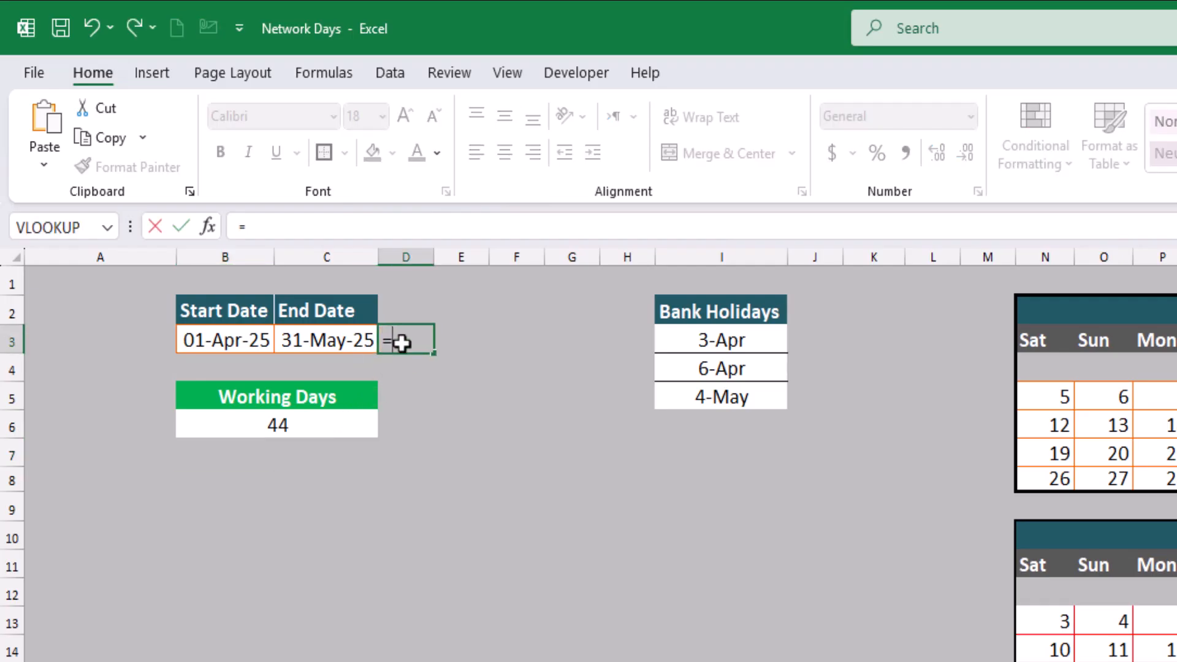
key("Left")
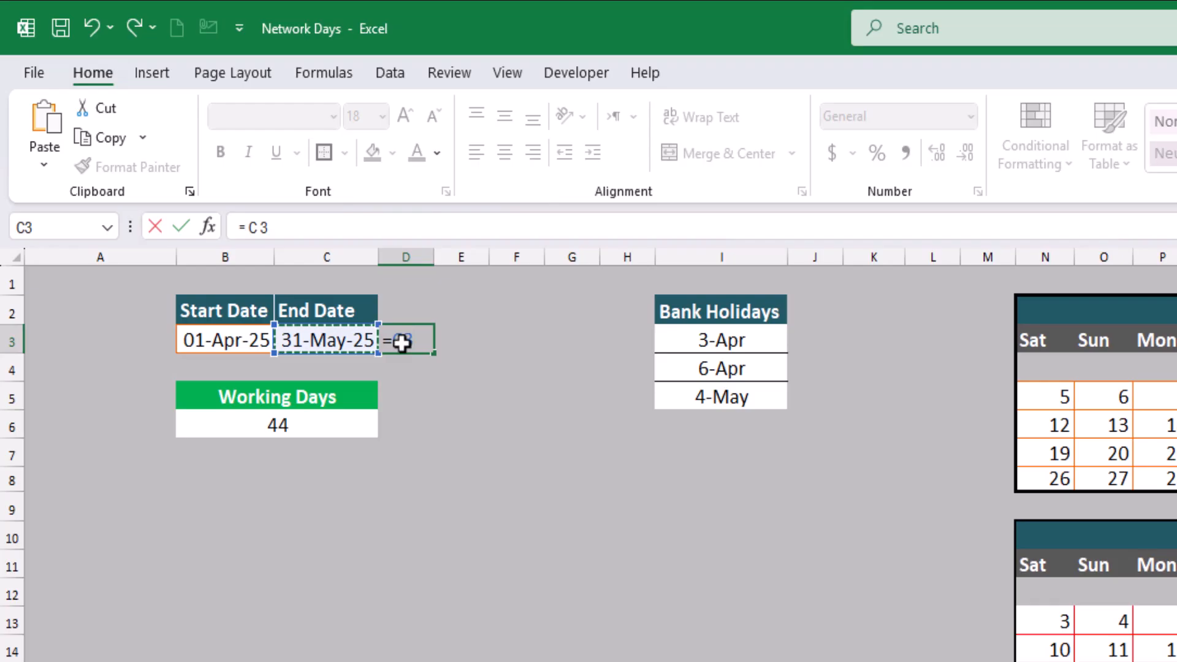
type("-")
key("Left")
key("Left")
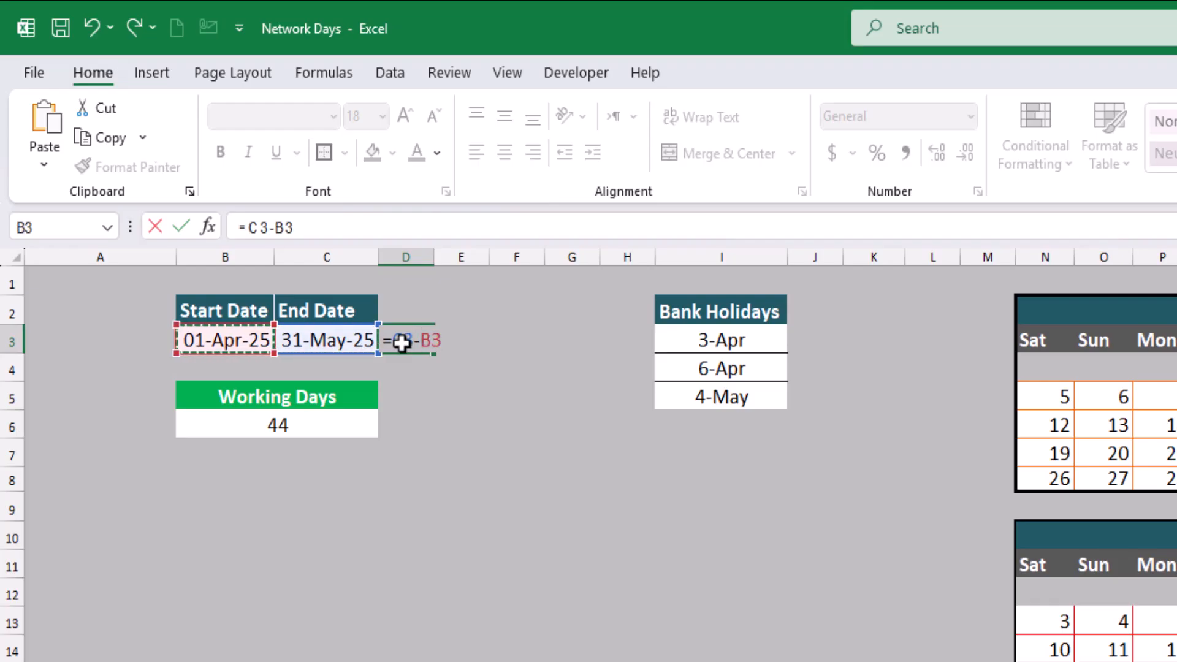
key("Return")
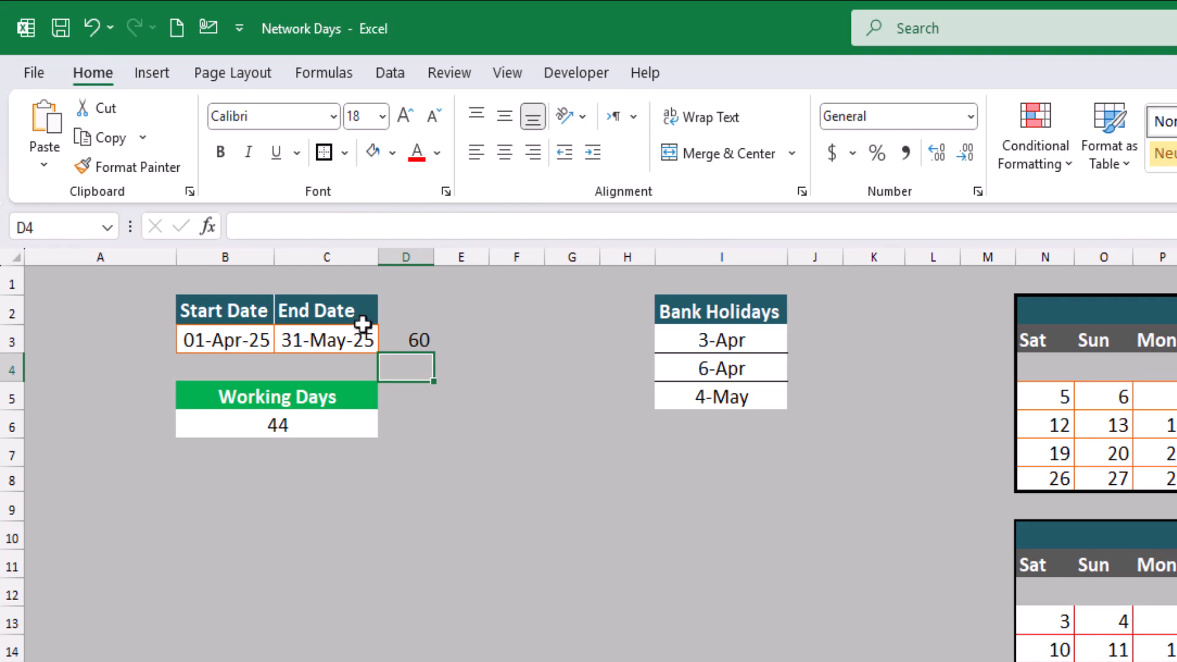
left_click(417, 335)
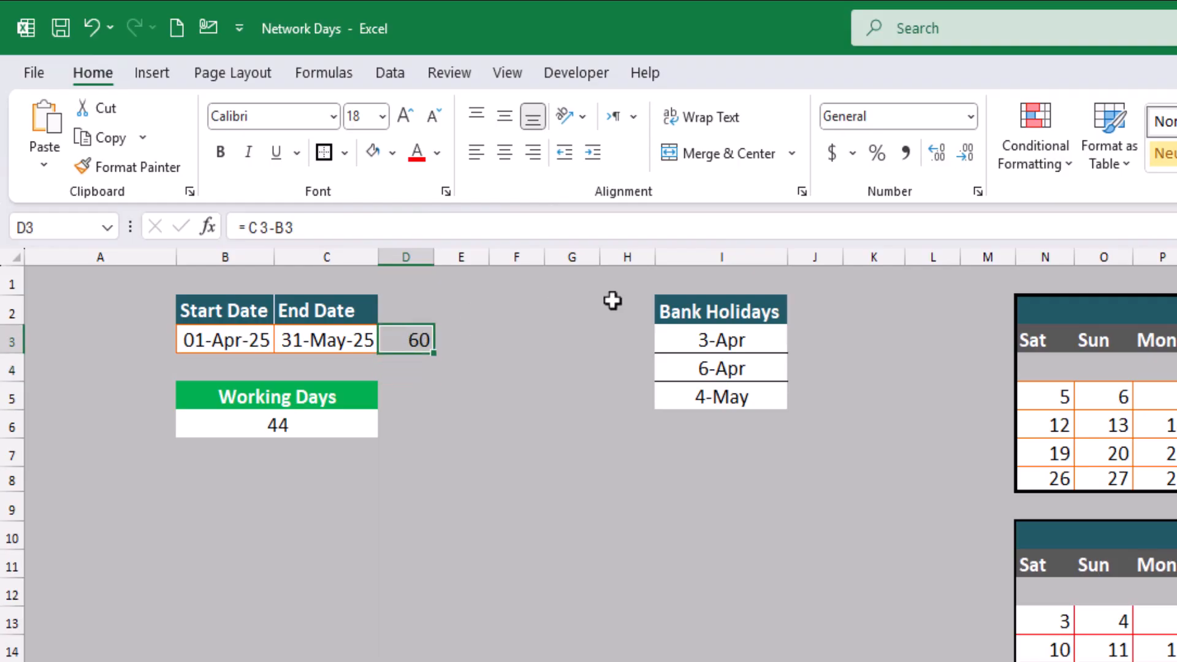
key("Delete")
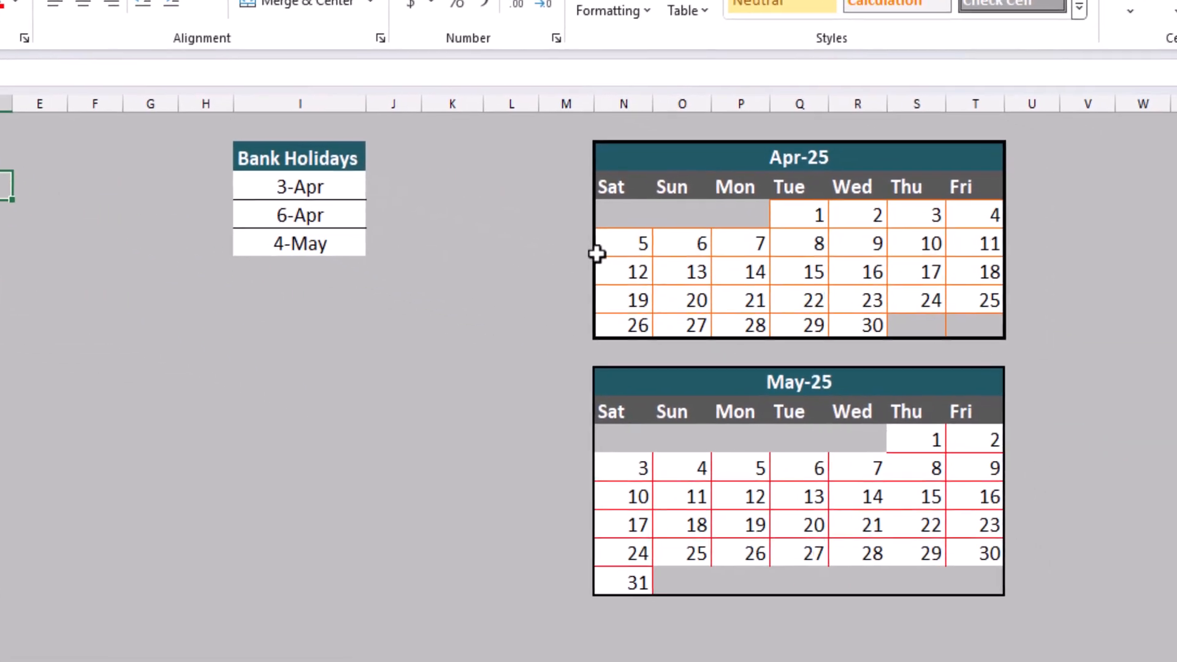
Step: Highlight the Saturday and Sunday dates in the Apr-25 calendar and in the May-25 calendar
left_click(1008, 396)
left_click_drag(604, 241, 667, 315)
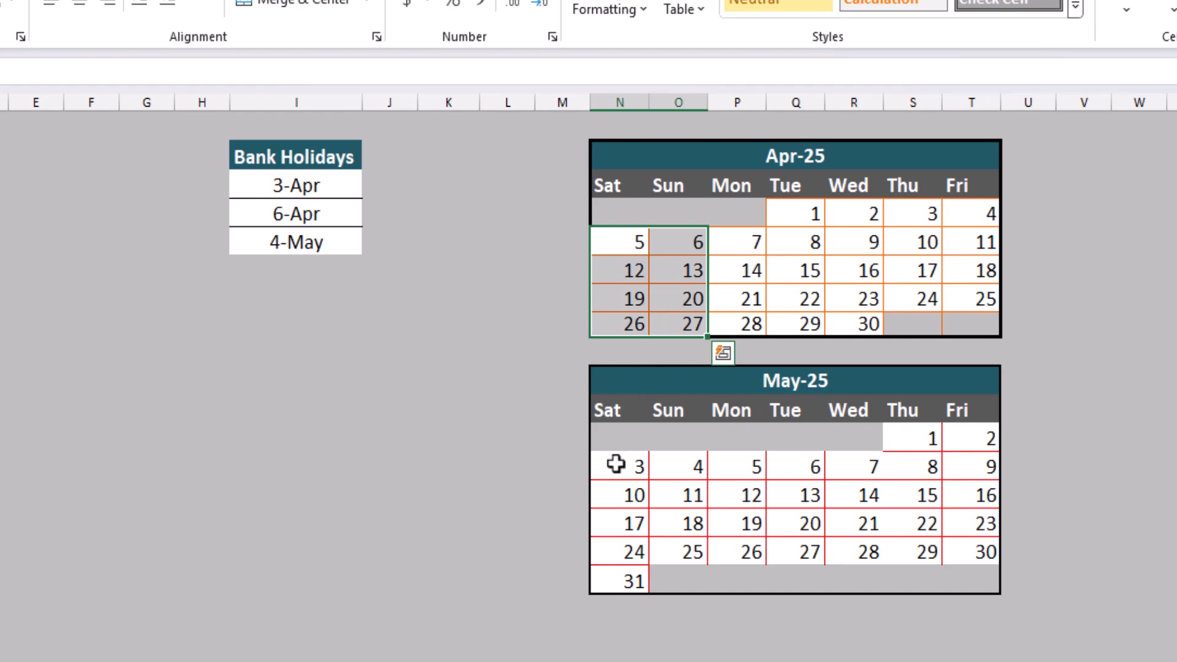
left_click_drag(616, 464, 655, 574)
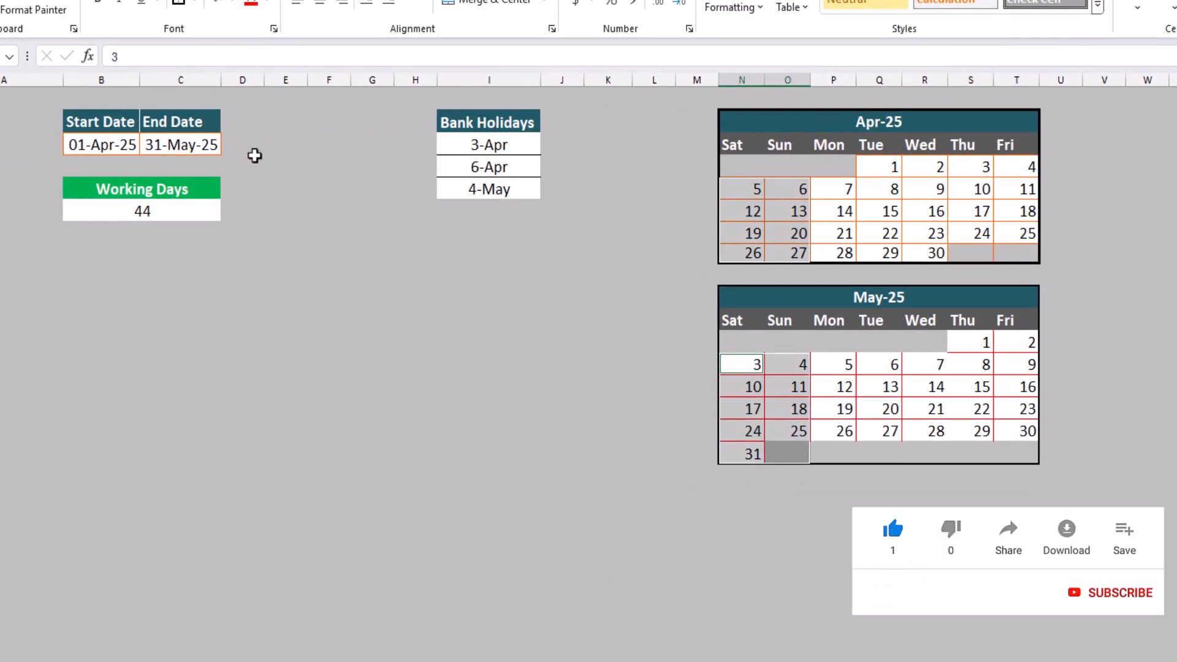
Step: Cross-check the working-day count with =61-17 in the empty cell C15, and clear that cell again
left_click(183, 406)
type("=")
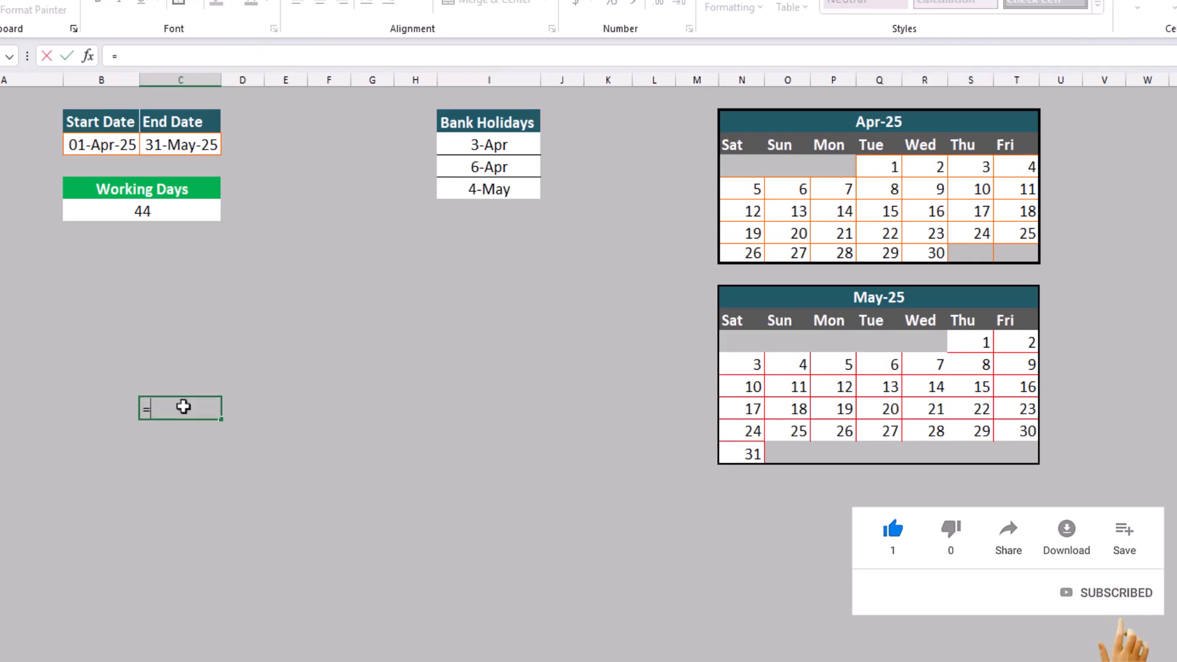
type("61-17")
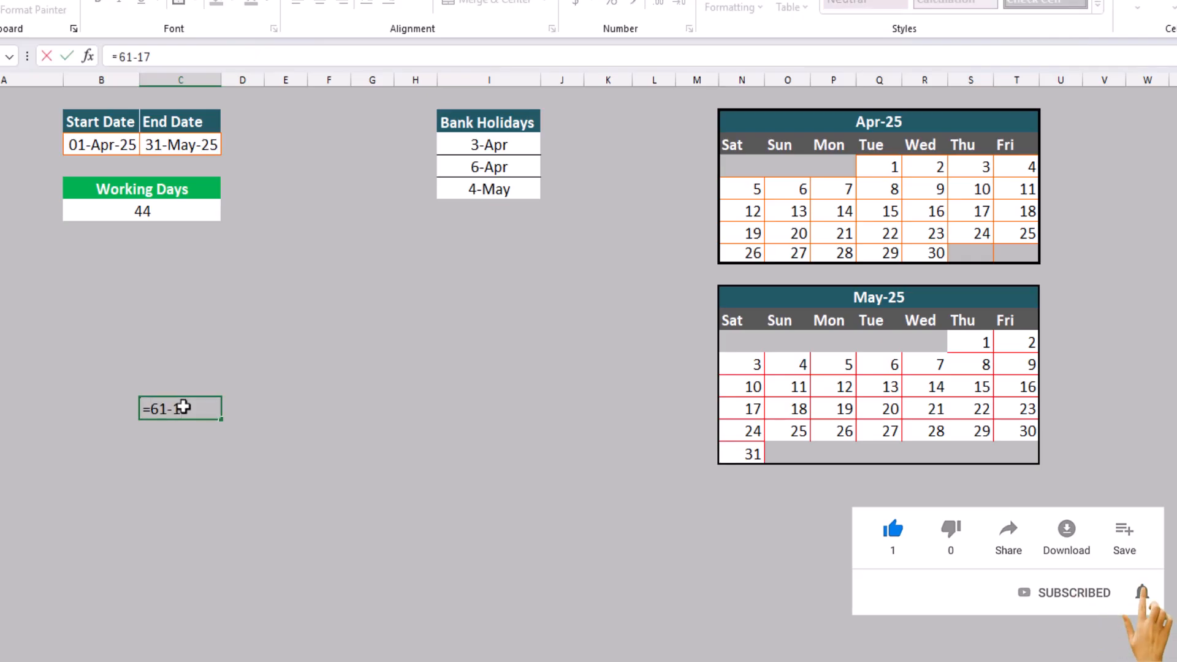
key("Return")
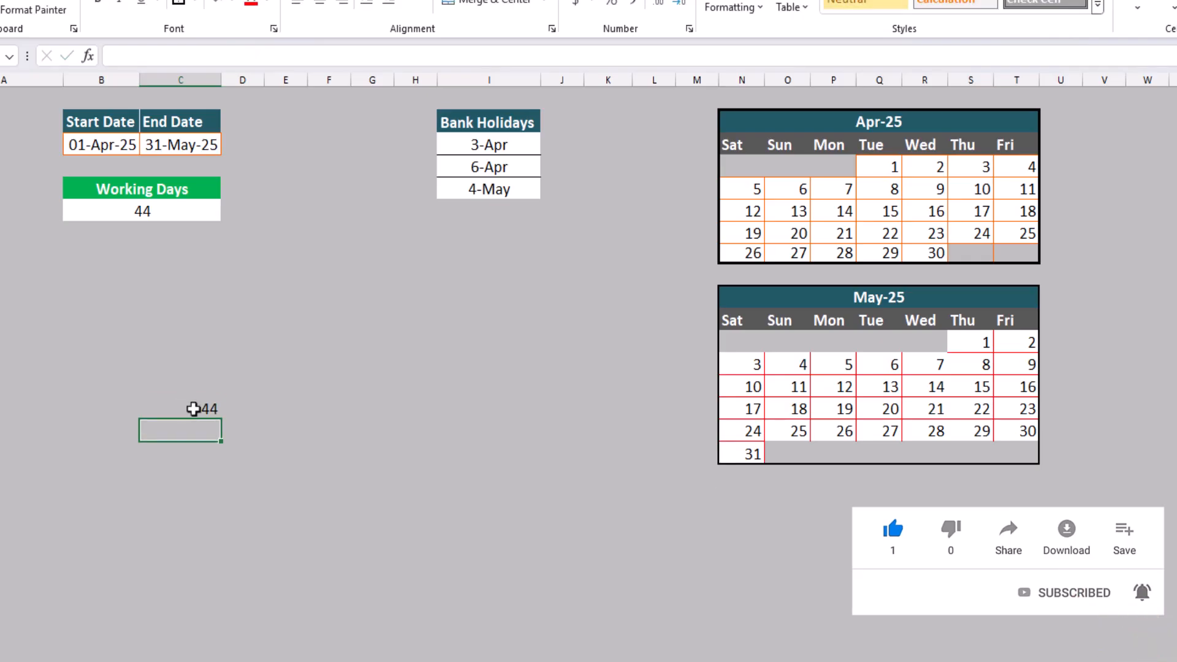
key("Up")
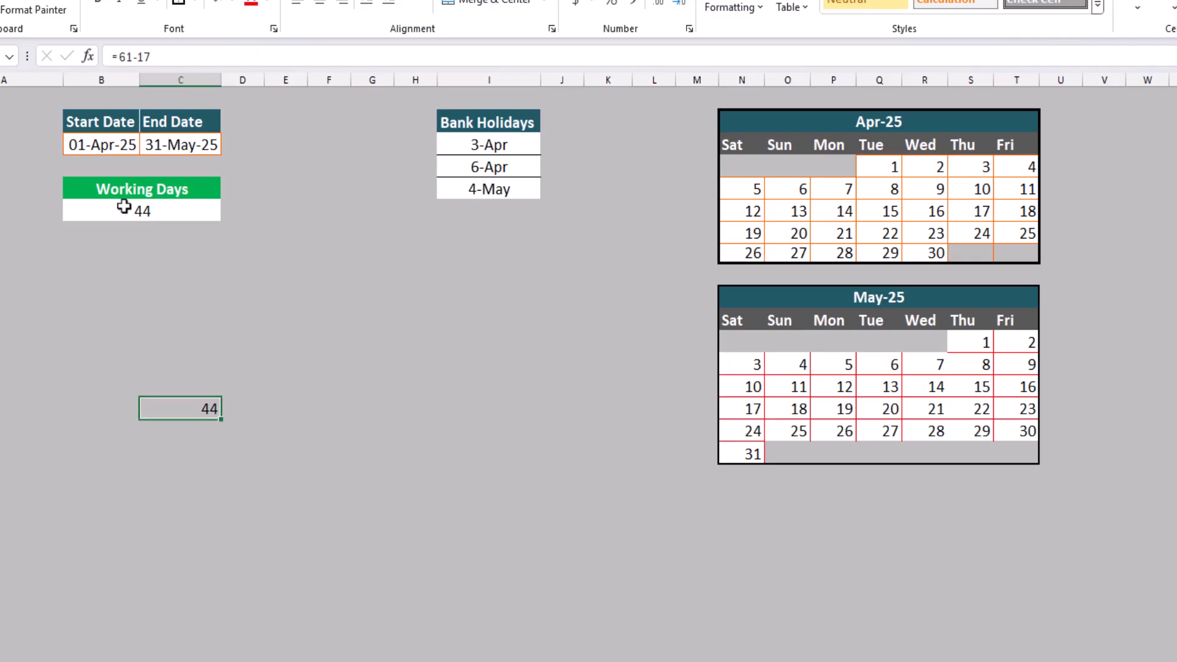
key("Delete")
Step: Add the bank holidays range I3:I5 as the holidays argument of the NETWORKDAYS formula in B6
left_click(124, 206)
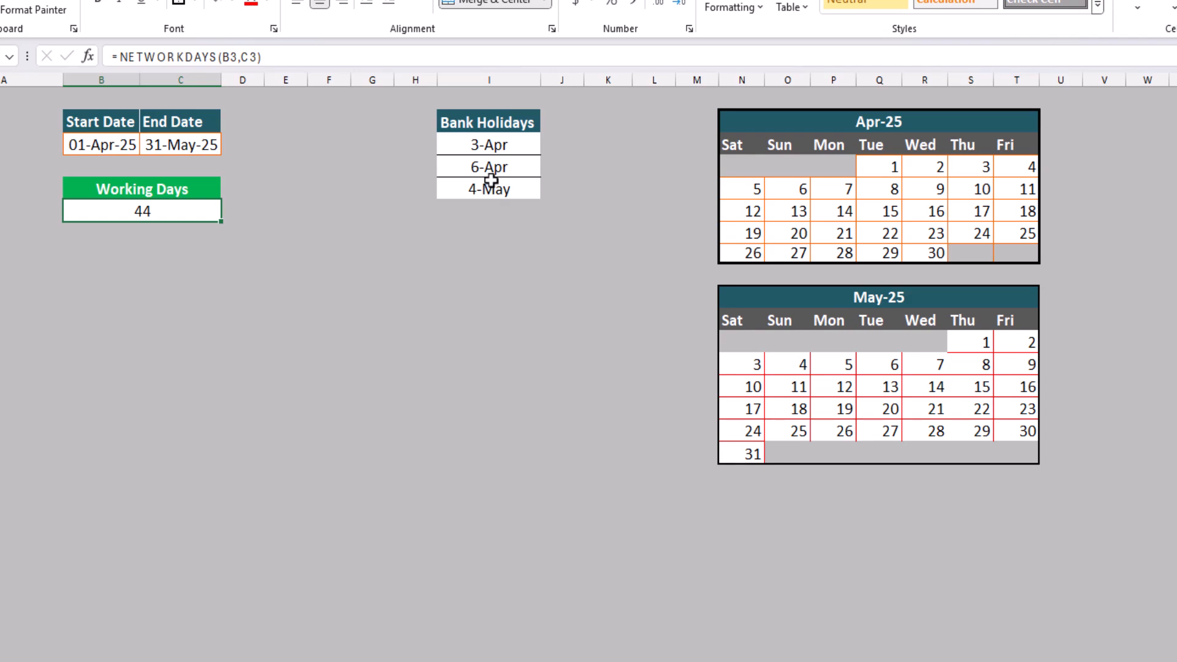
left_click(272, 53)
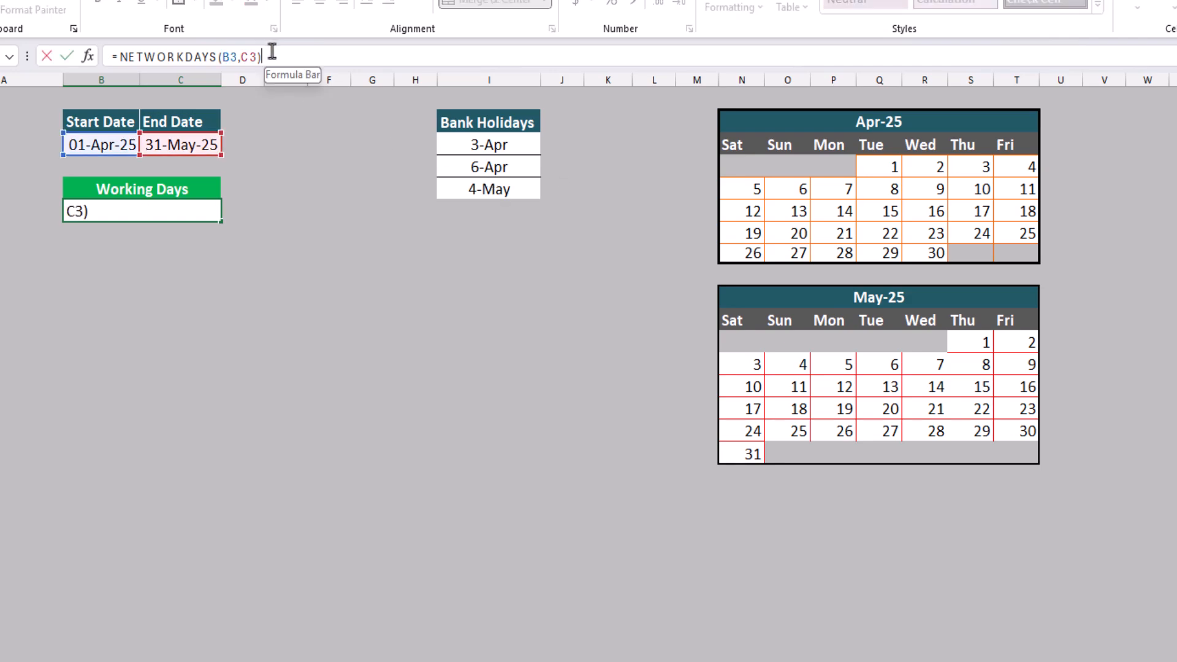
key("BackSpace")
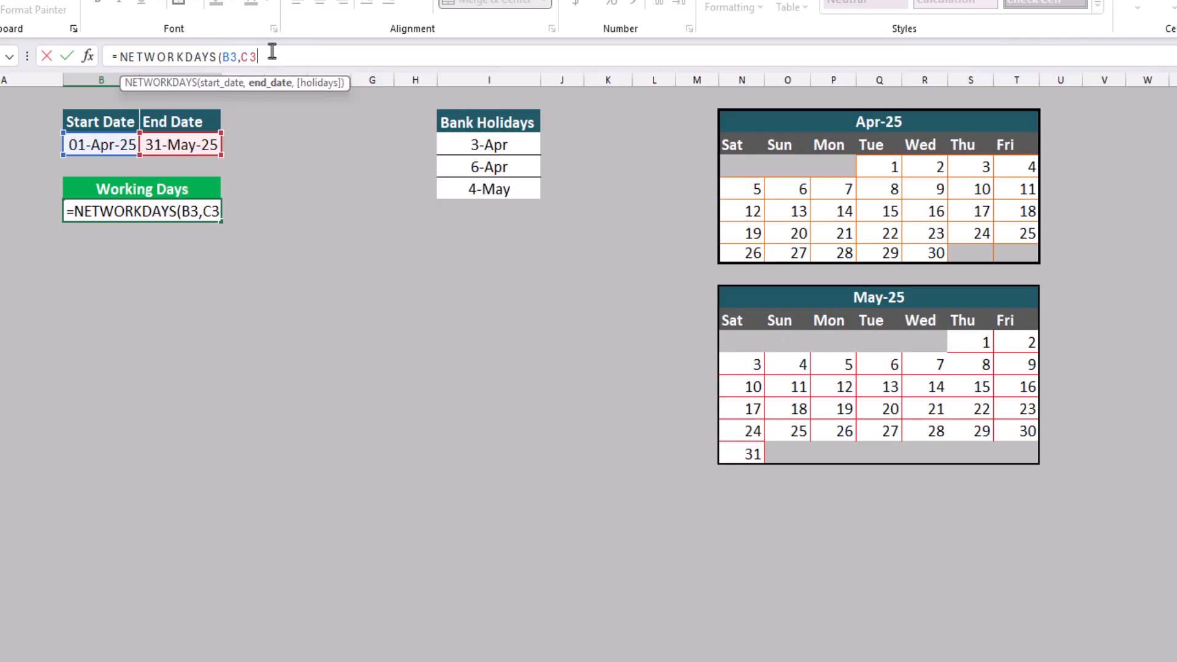
type(",")
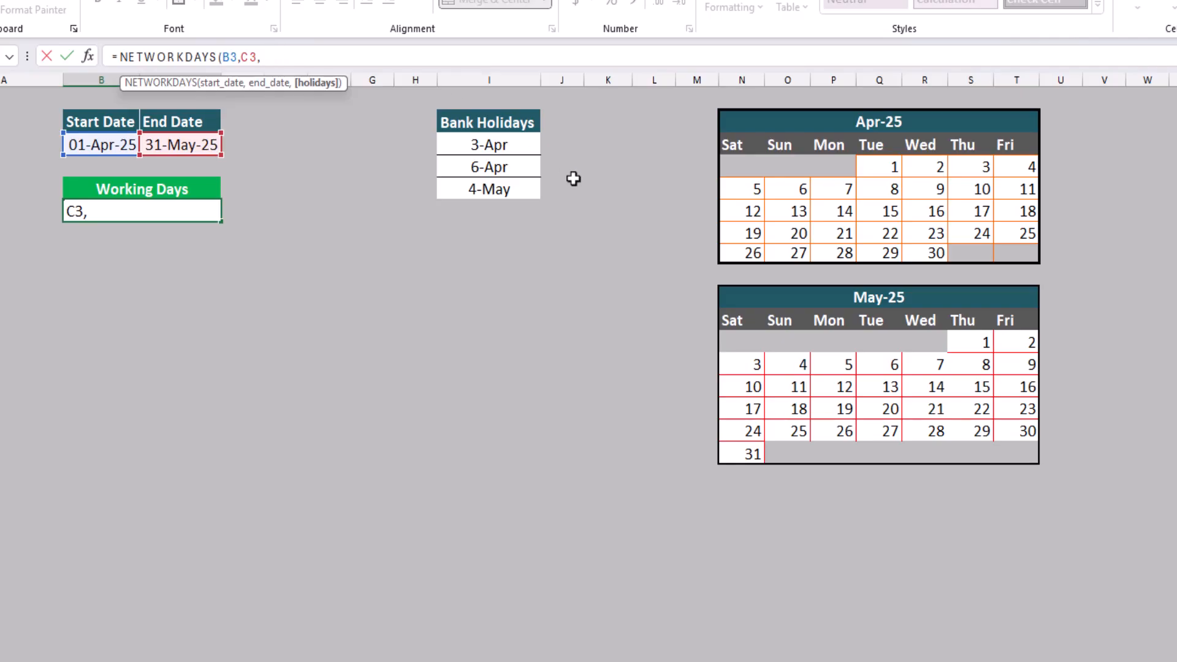
left_click_drag(515, 147, 515, 180)
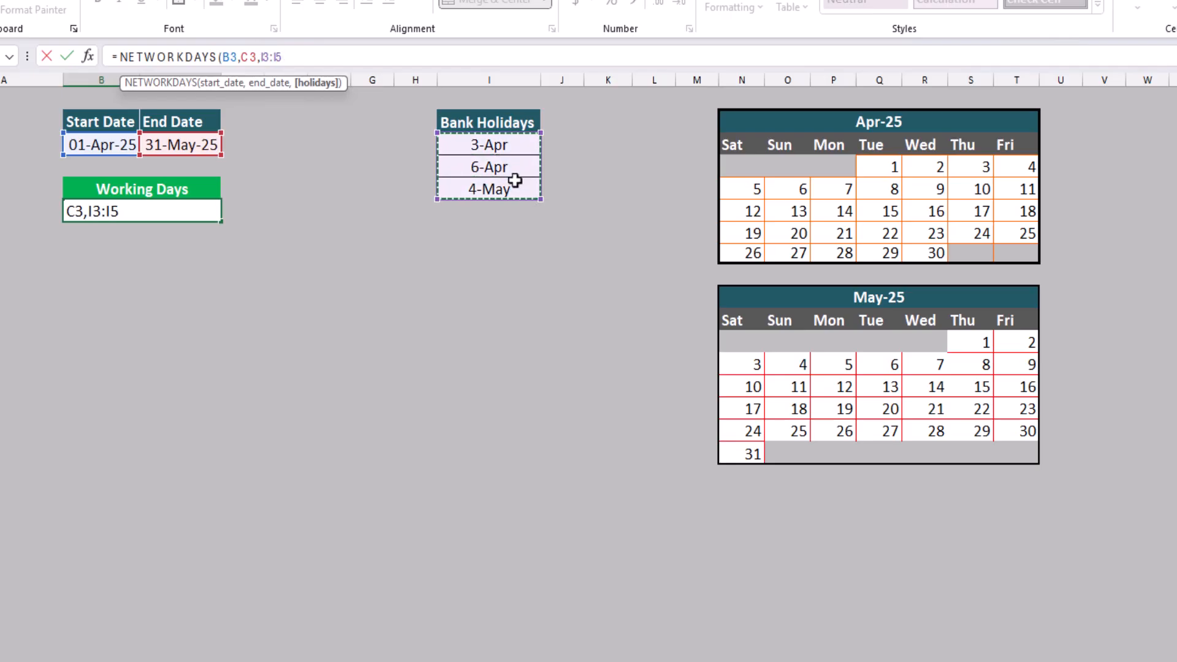
type(")")
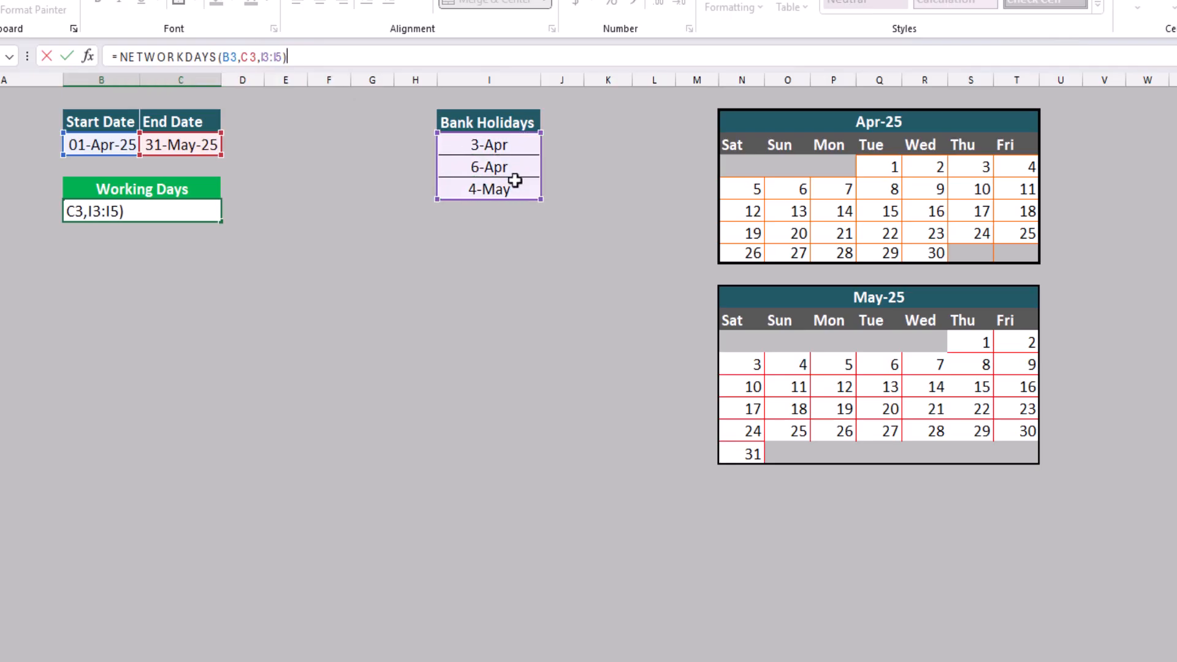
key("Return")
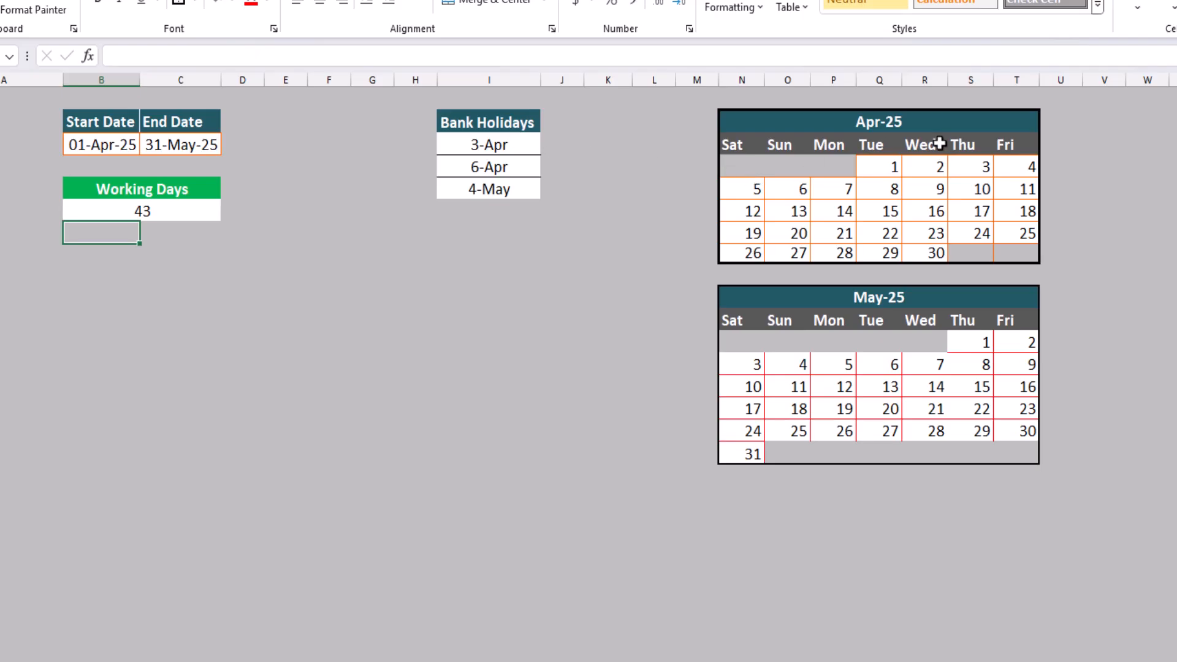
Step: Compare the bank holidays 3-Apr, 6-Apr and 4-May with their weekdays in the April and May calendars
left_click(965, 167)
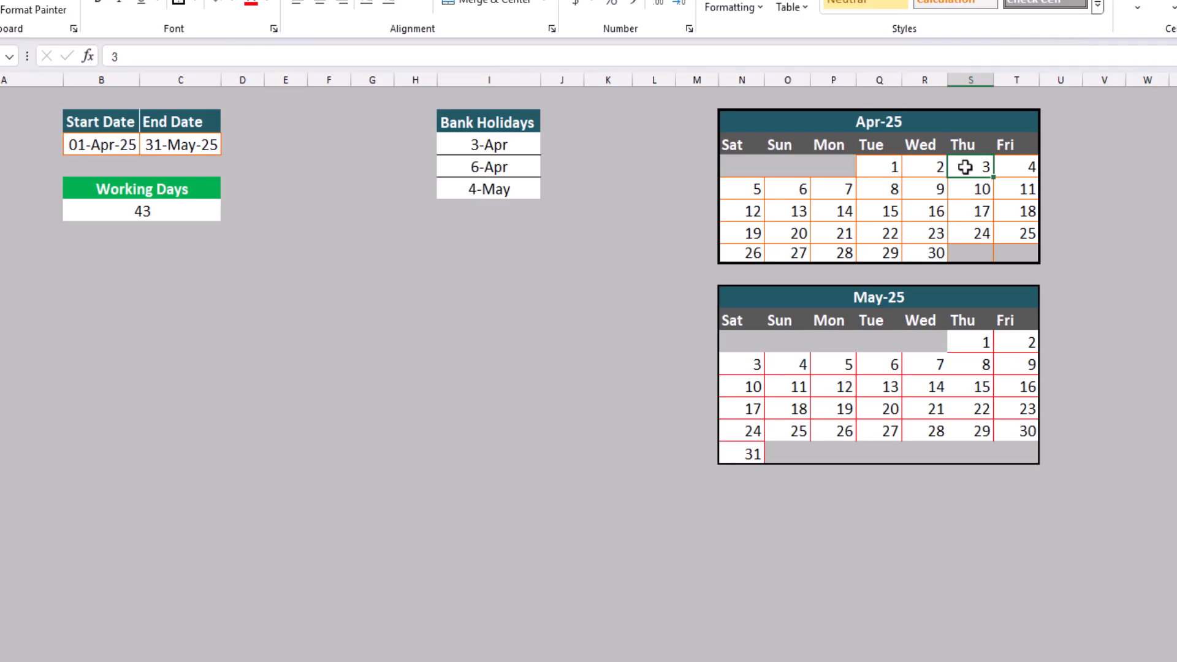
left_click(501, 166)
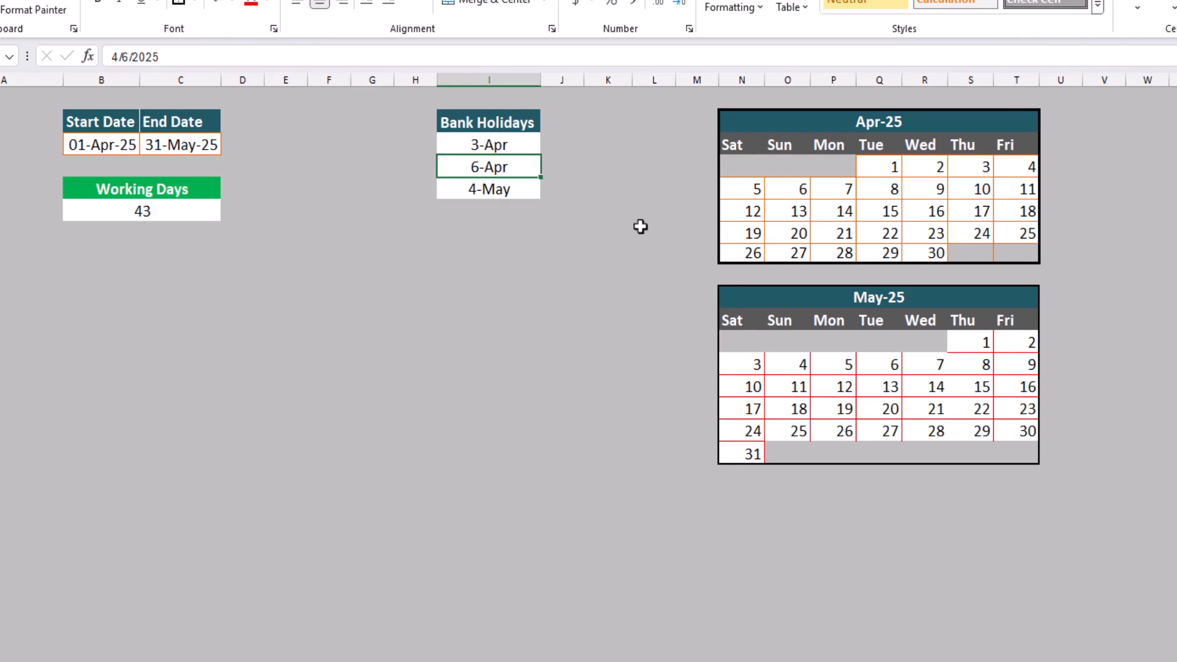
left_click(794, 189)
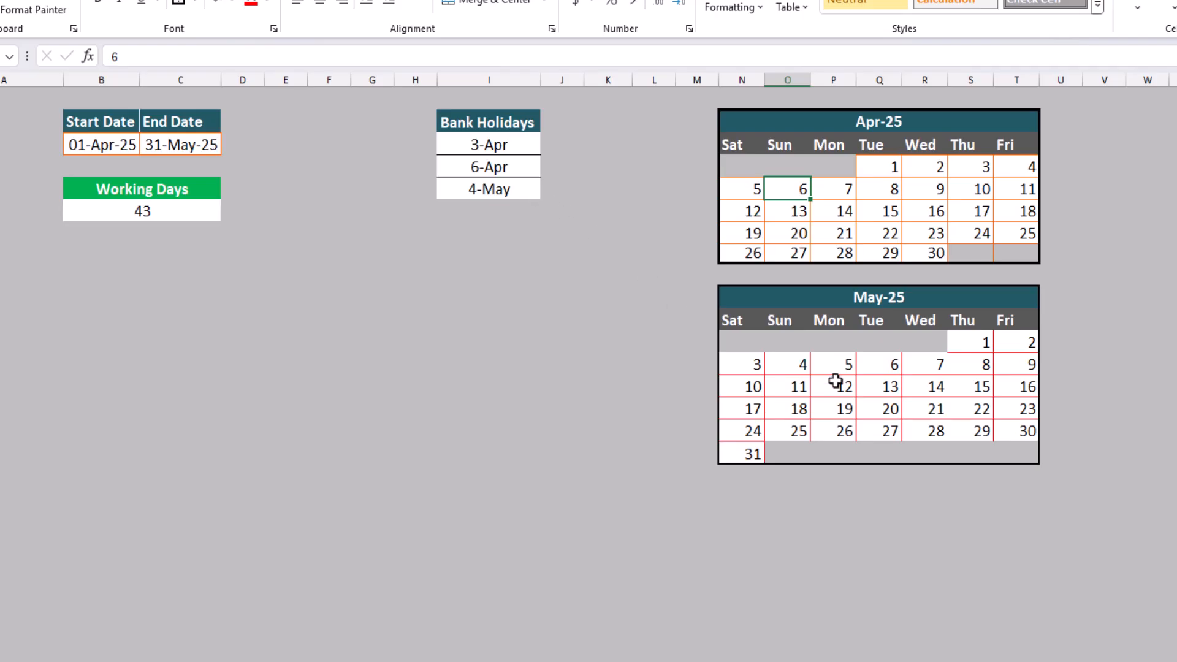
left_click(795, 369)
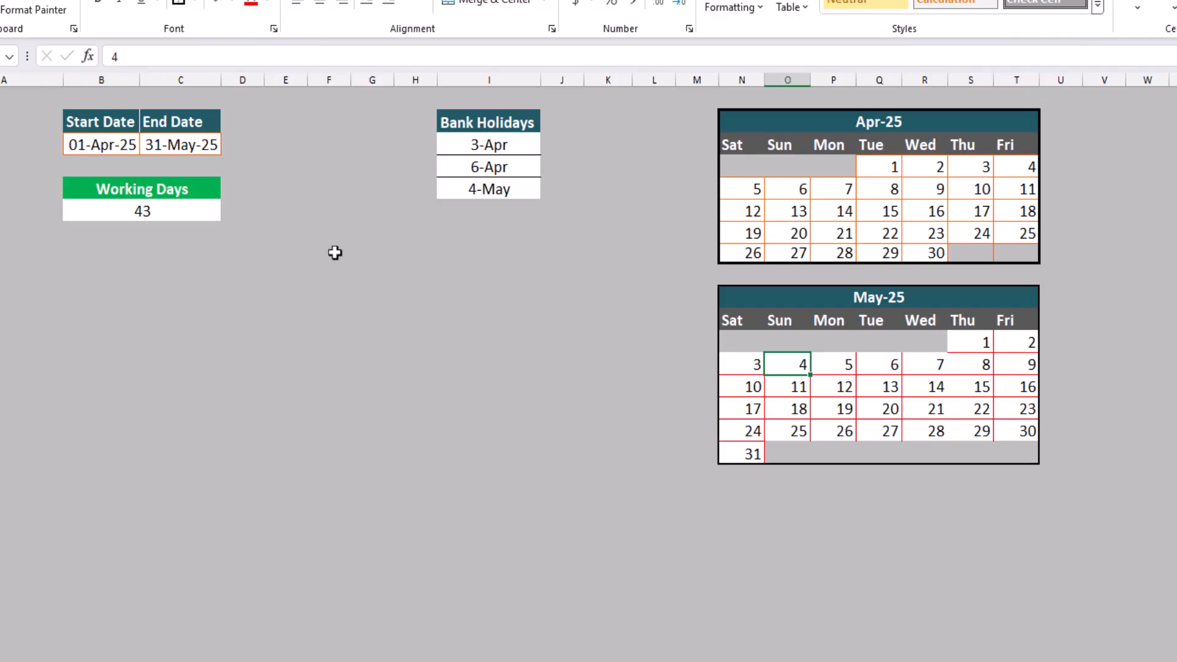
Step: Replace the formula in B6 with NETWORKDAYS.INTL, using B3 as the start date and C3 as the end date
left_click(186, 214)
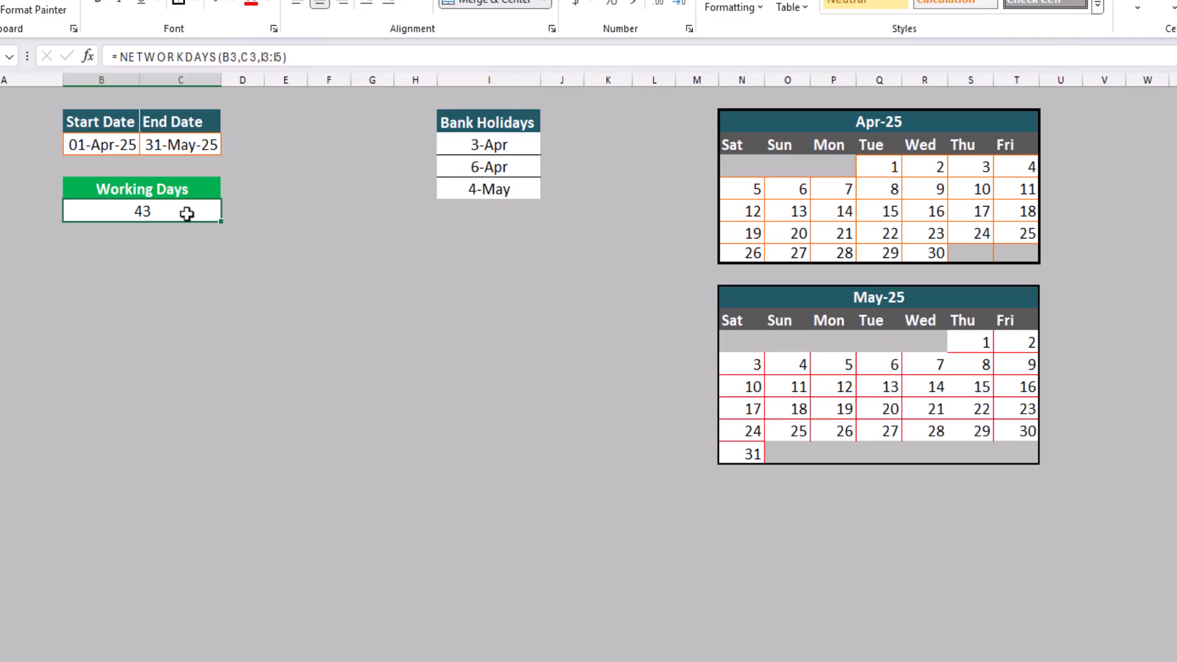
type("=net")
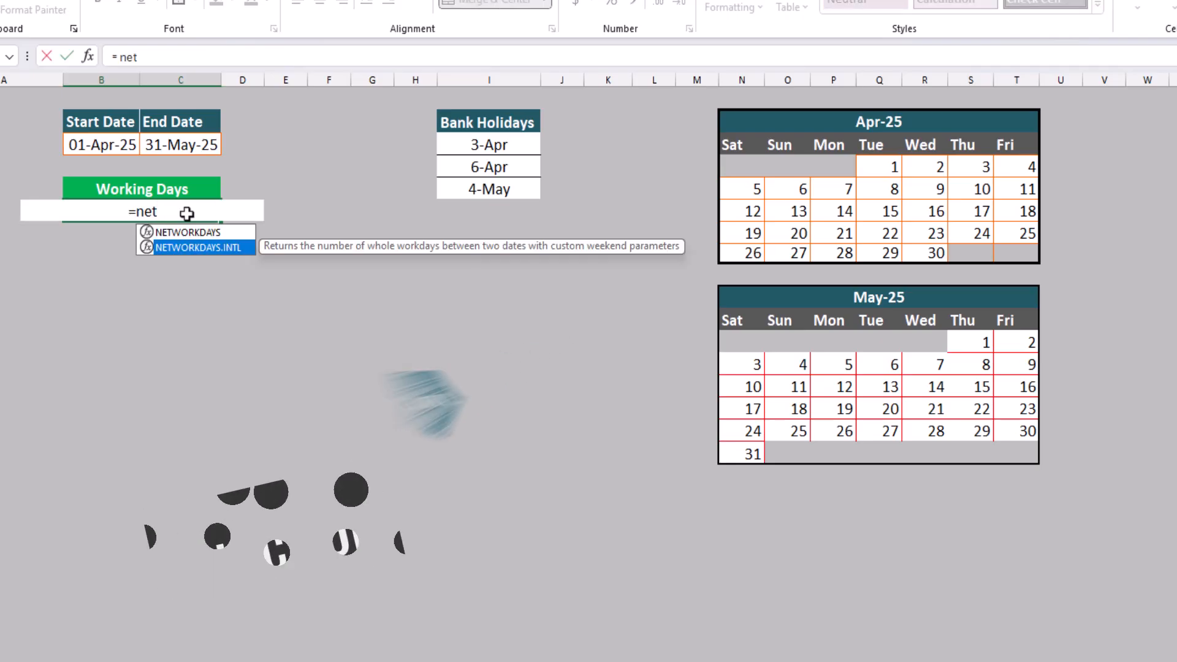
key("Tab")
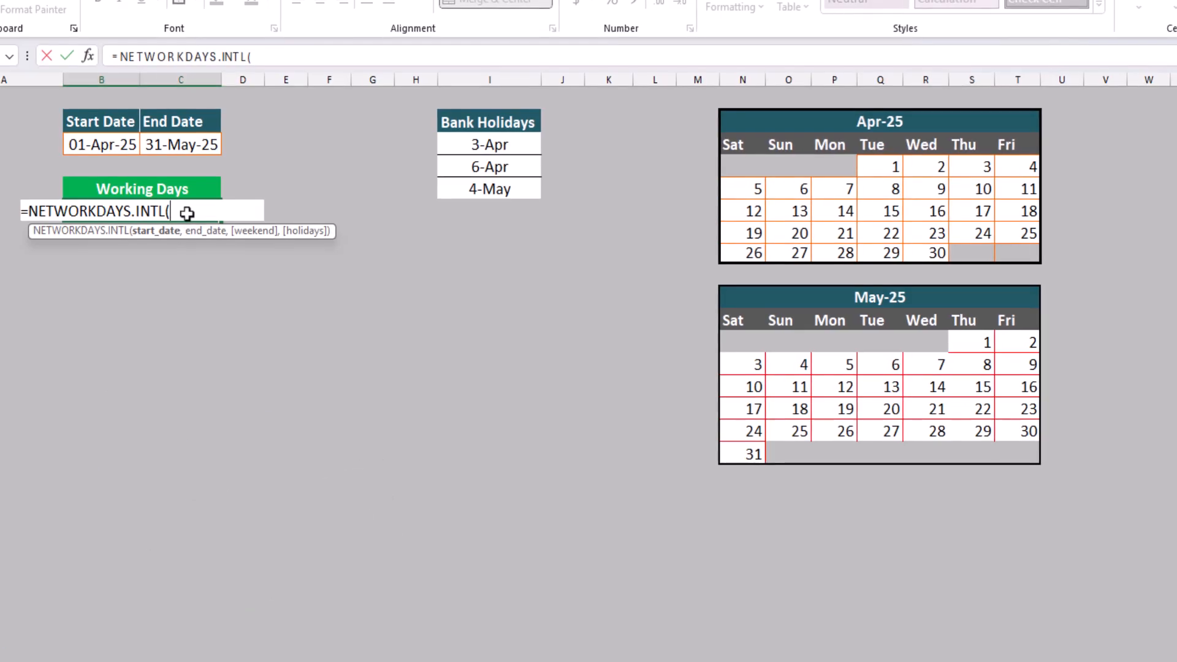
left_click(117, 142)
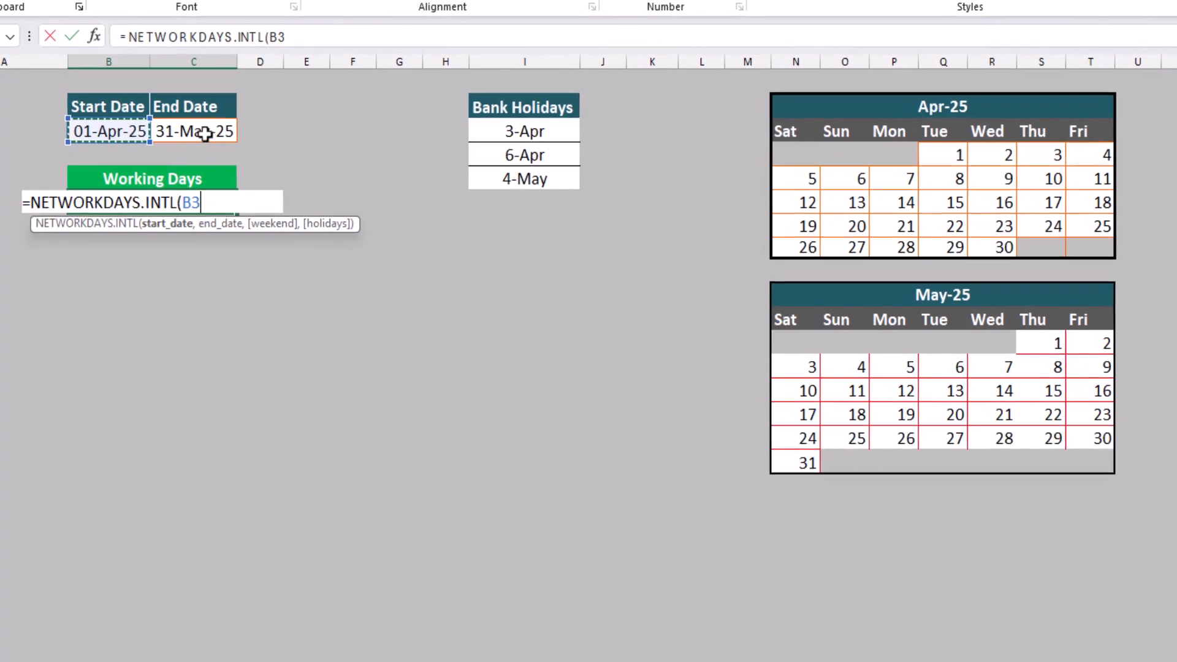
type(",")
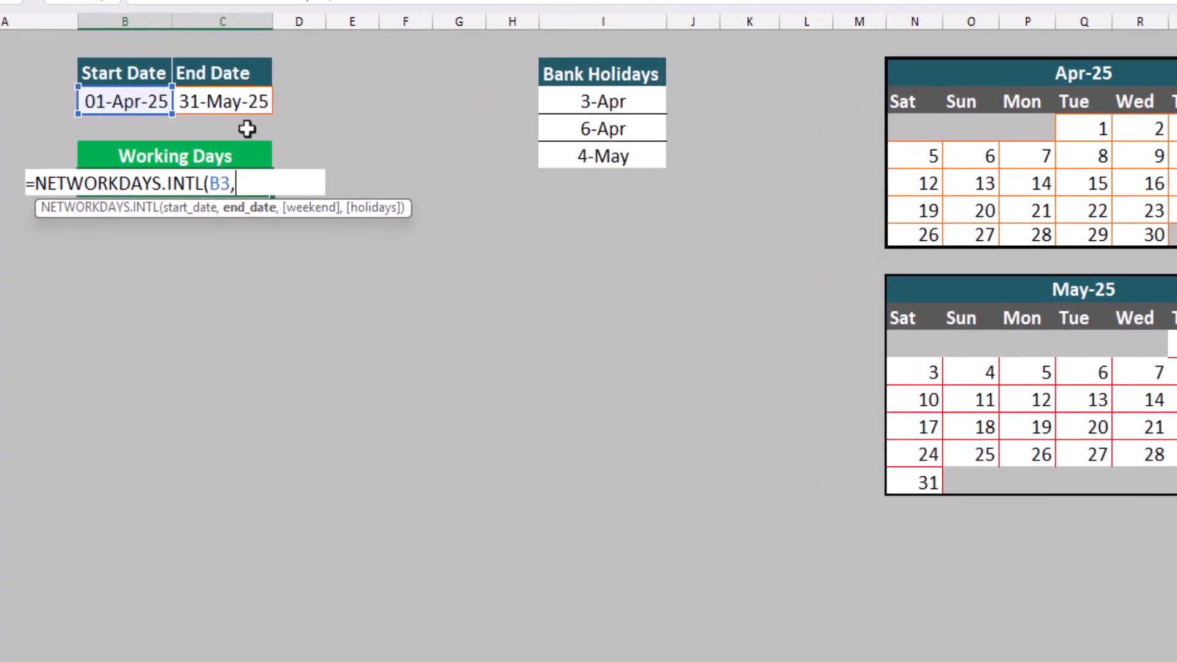
left_click(245, 92)
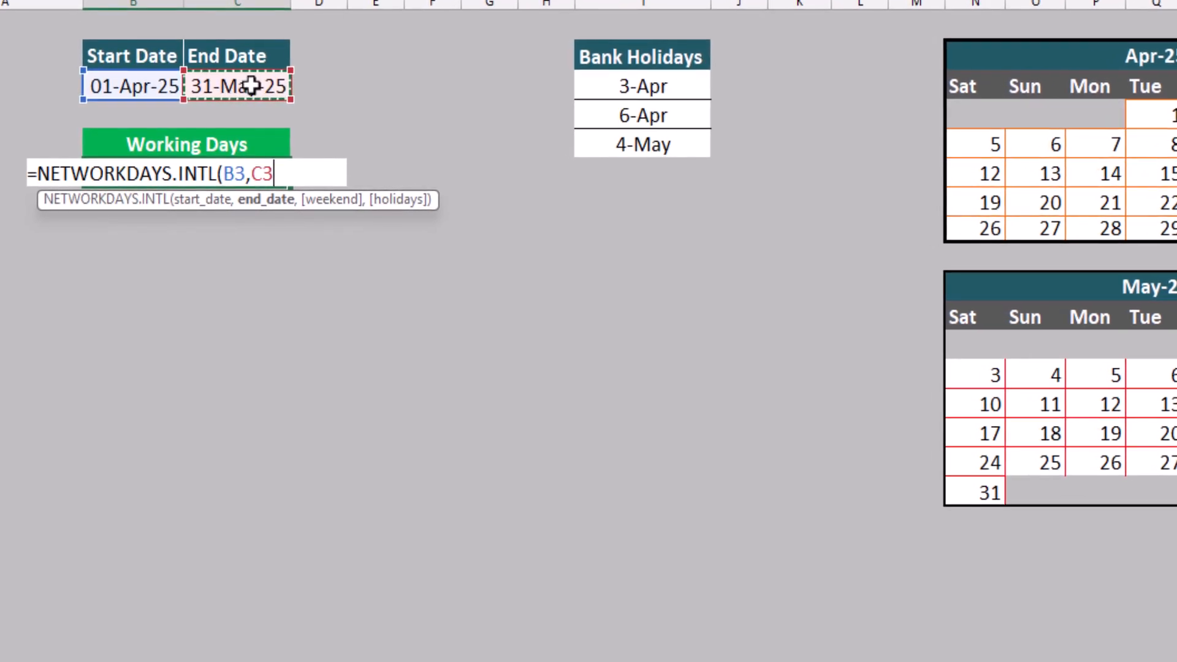
type(",")
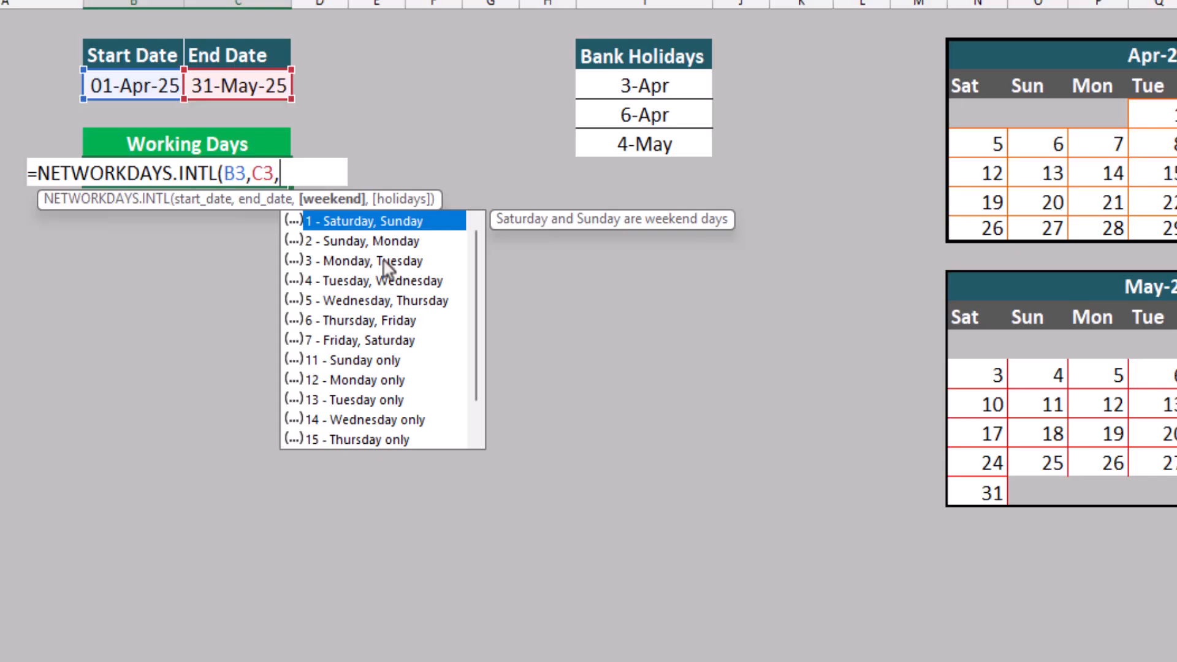
Step: Complete the NETWORKDAYS.INTL formula with weekend option 7 (Friday, Saturday) and the bank holidays range I3:I5
scroll(387, 268, "down", 2)
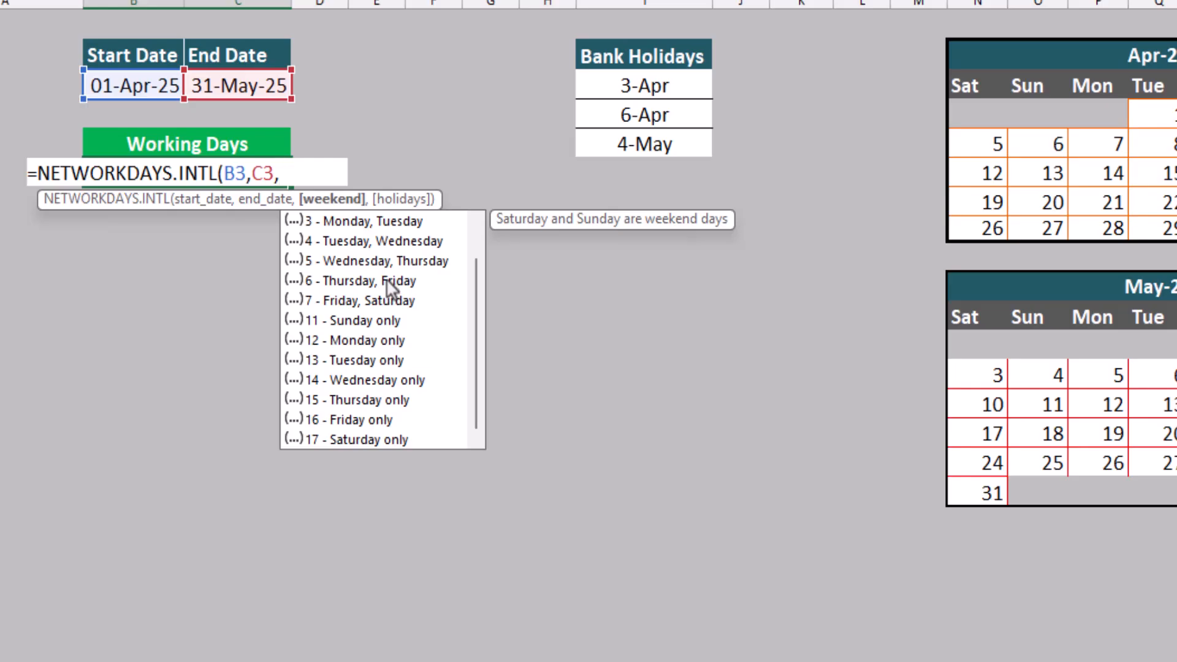
scroll(412, 259, "up", 2)
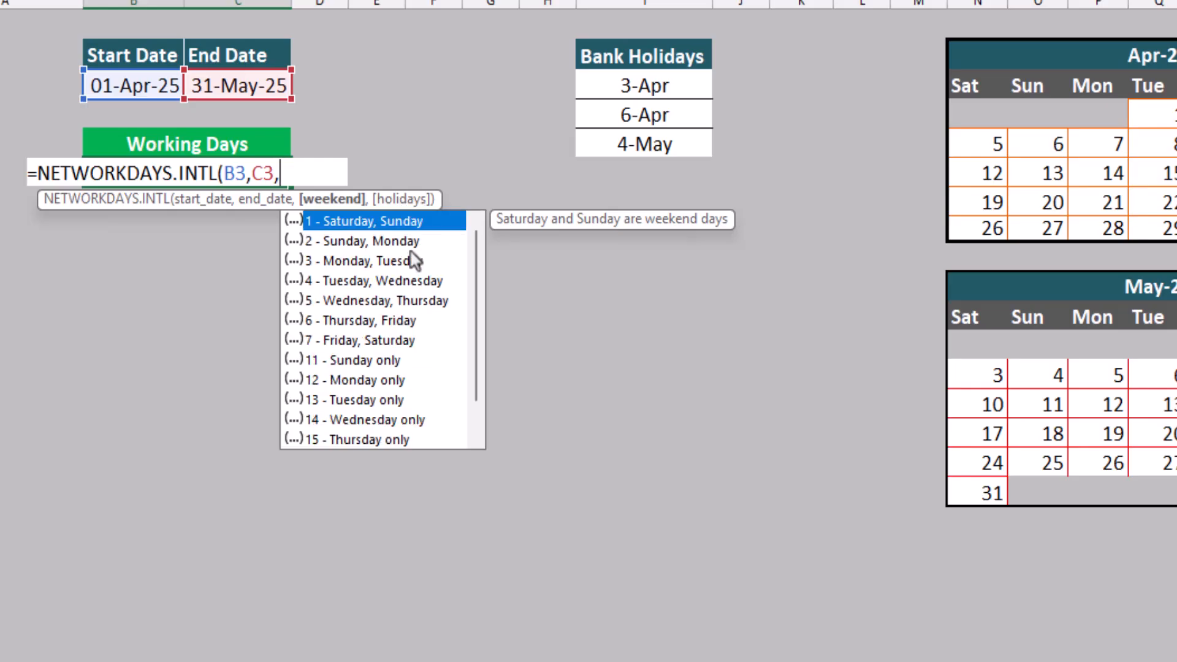
left_click(398, 339)
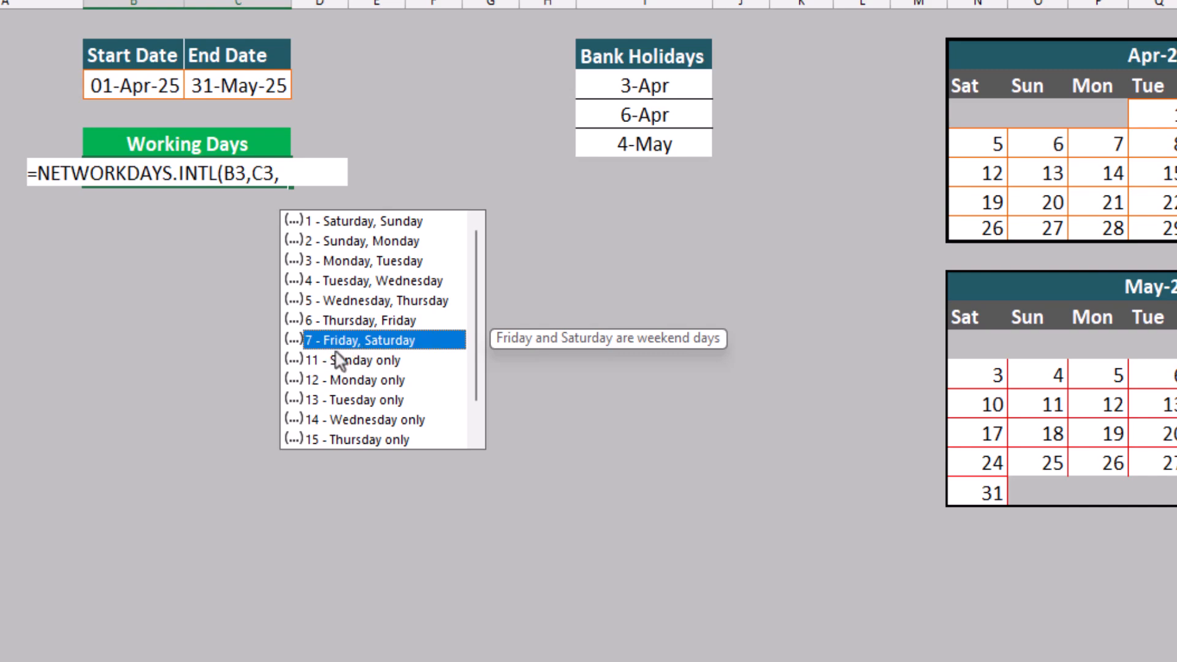
type("7")
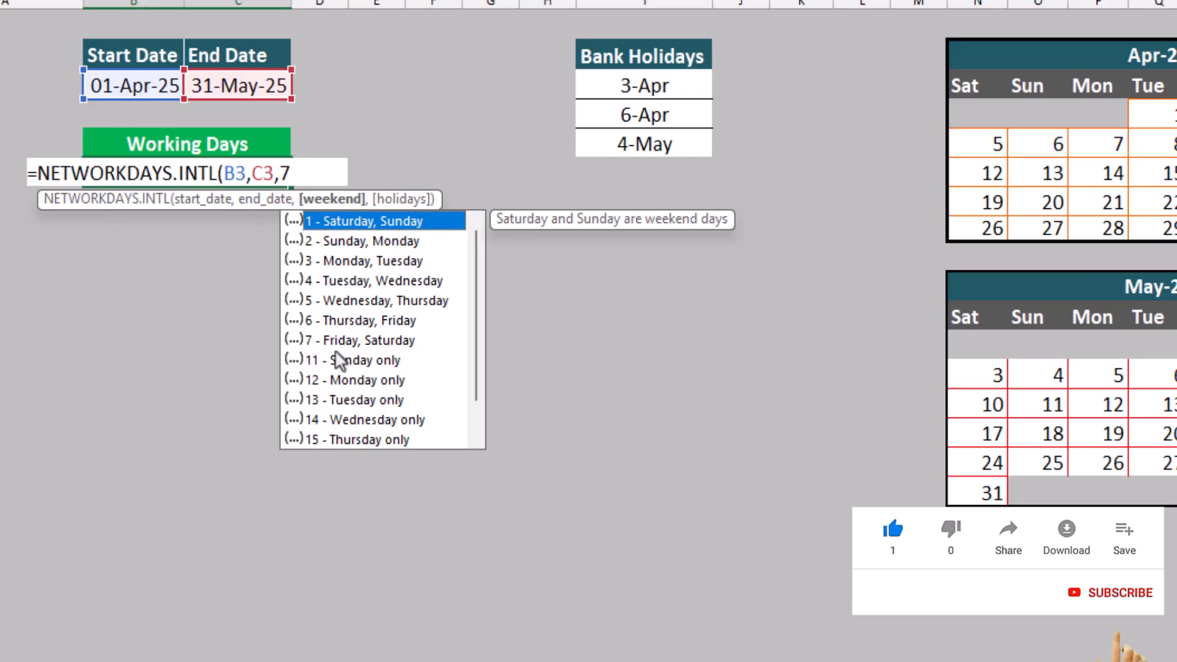
type(",")
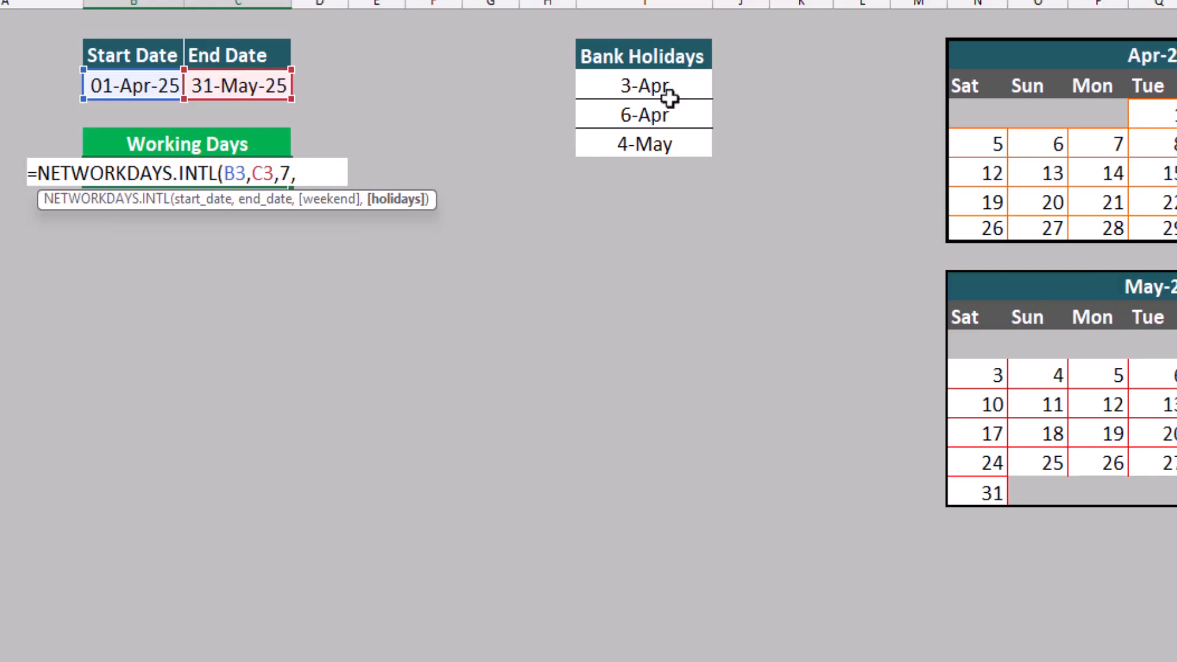
left_click_drag(665, 86, 665, 133)
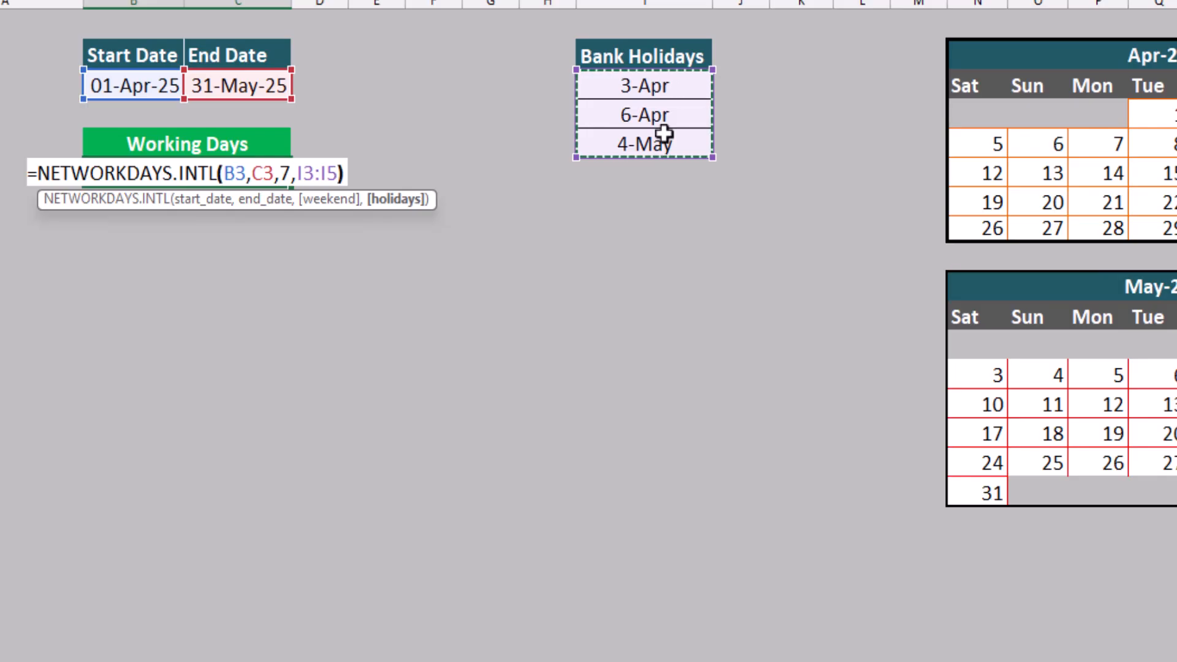
type(")")
key("Return")
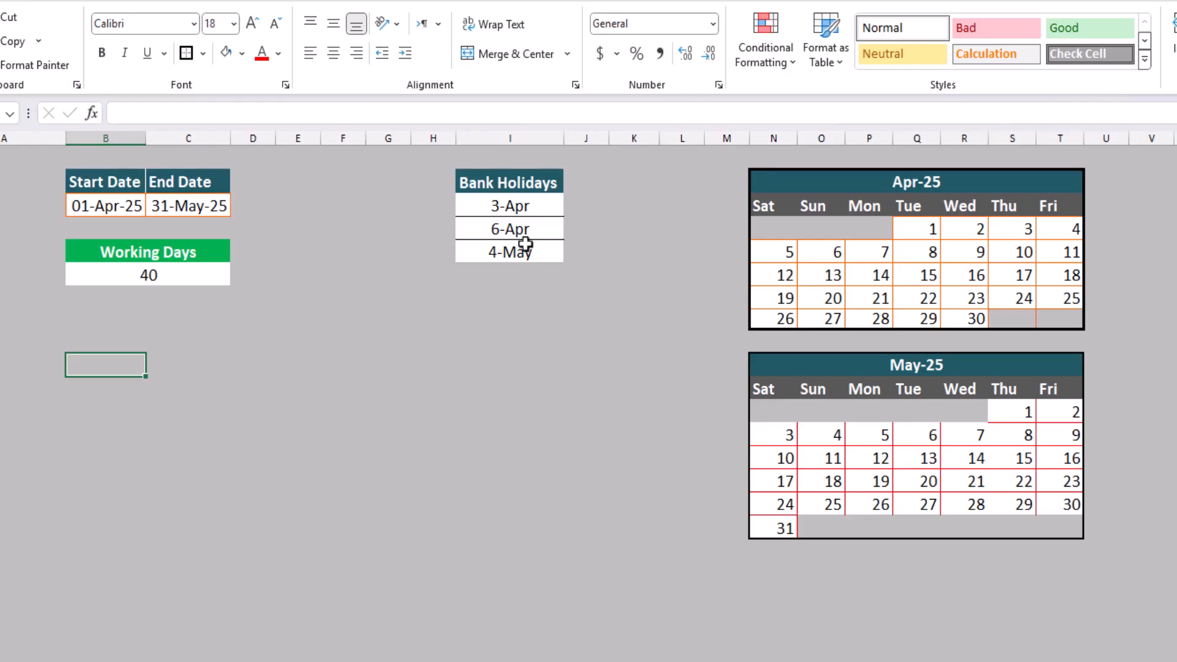
Step: Start a manual check in column B with 61, highlight April's Friday and Saturday dates, and enter -8 below it
type("61")
key("Return")
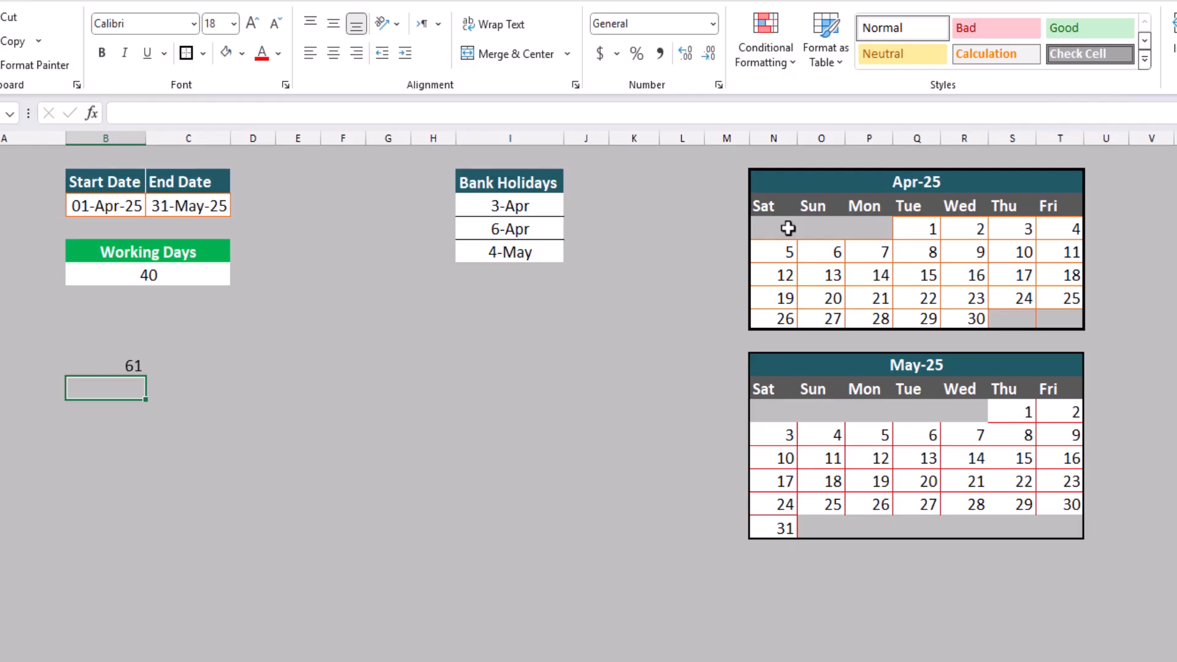
left_click_drag(1050, 229, 1055, 301)
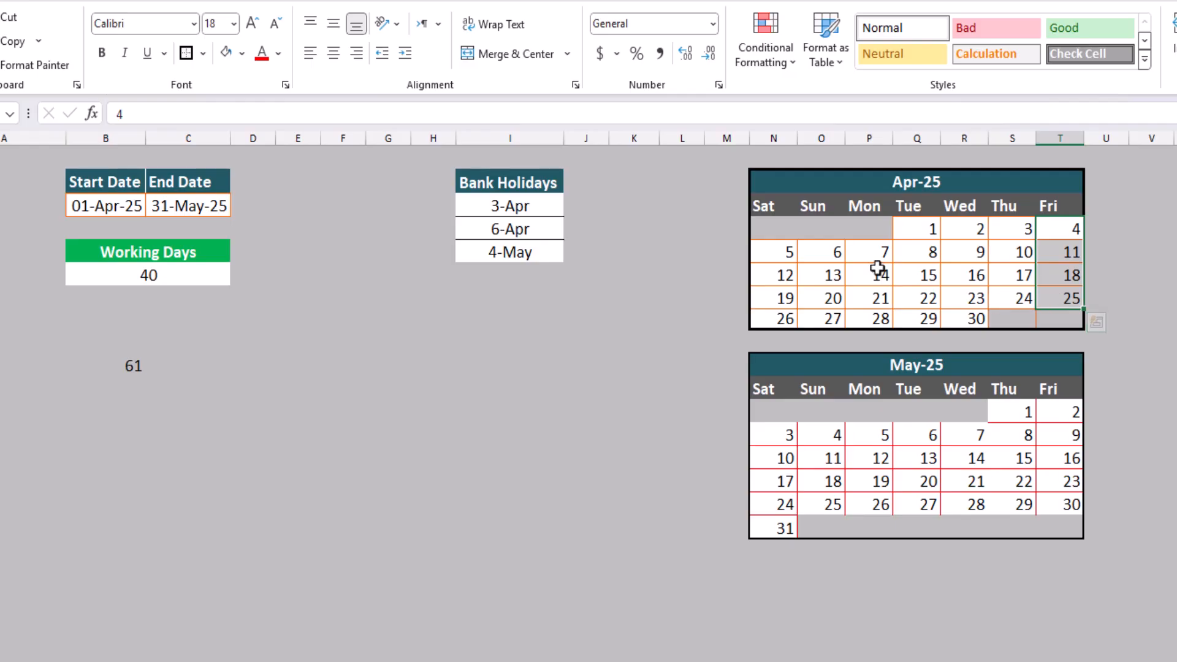
left_click_drag(789, 252, 781, 316)
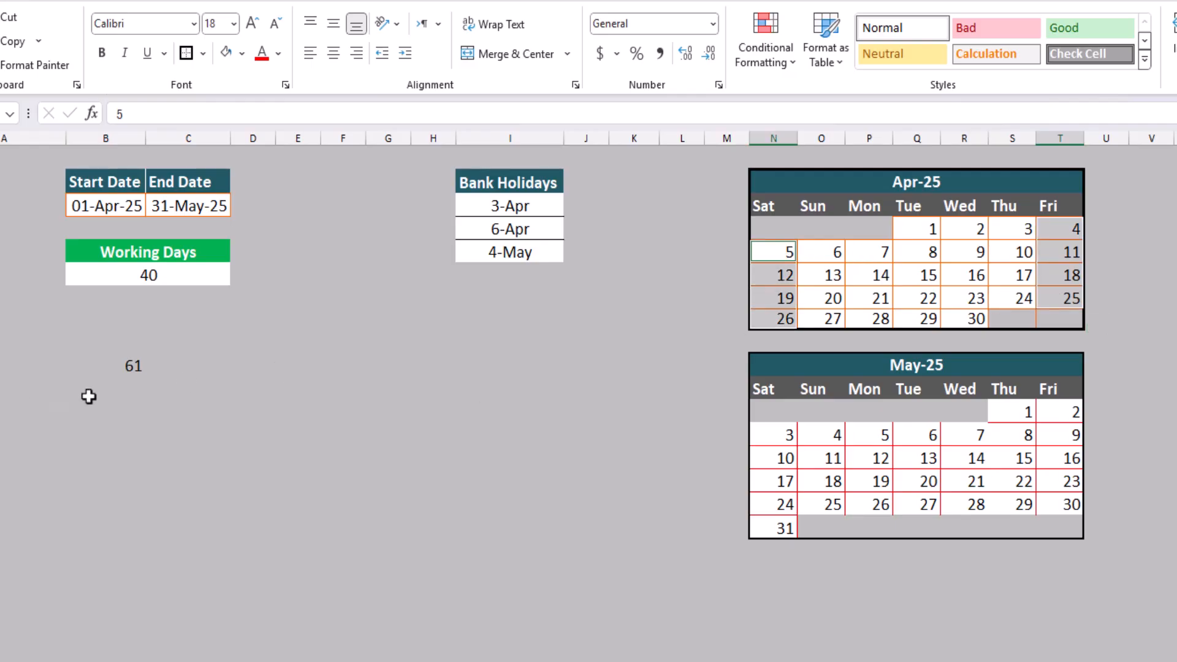
left_click(130, 388)
type("18")
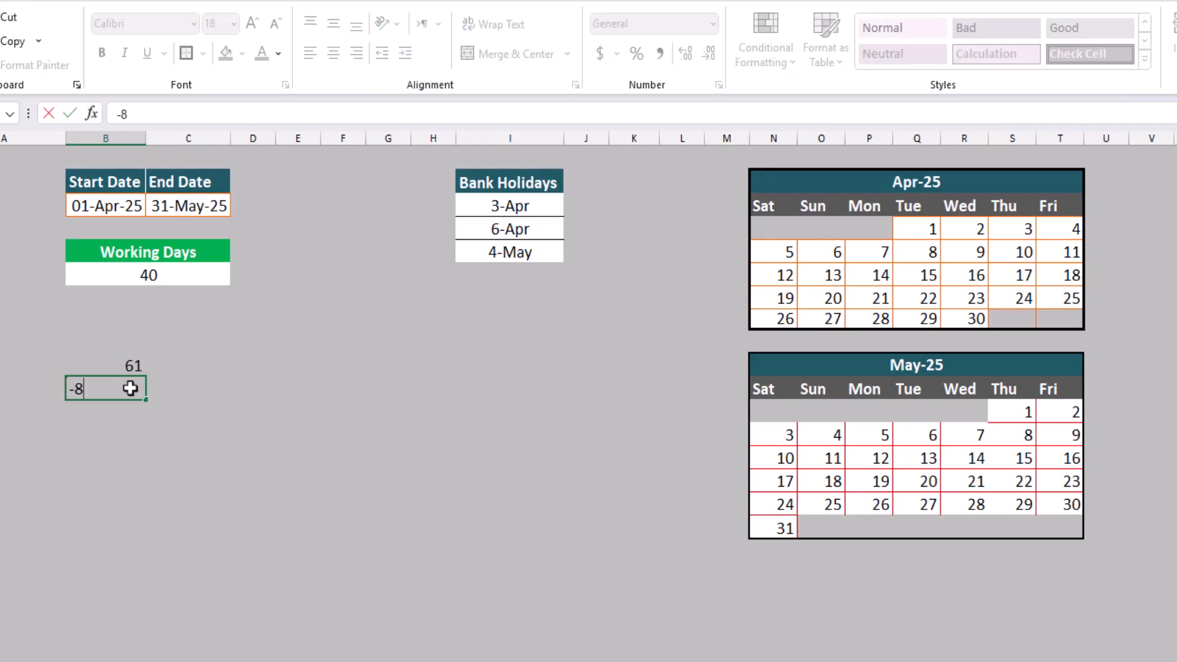
key("Return")
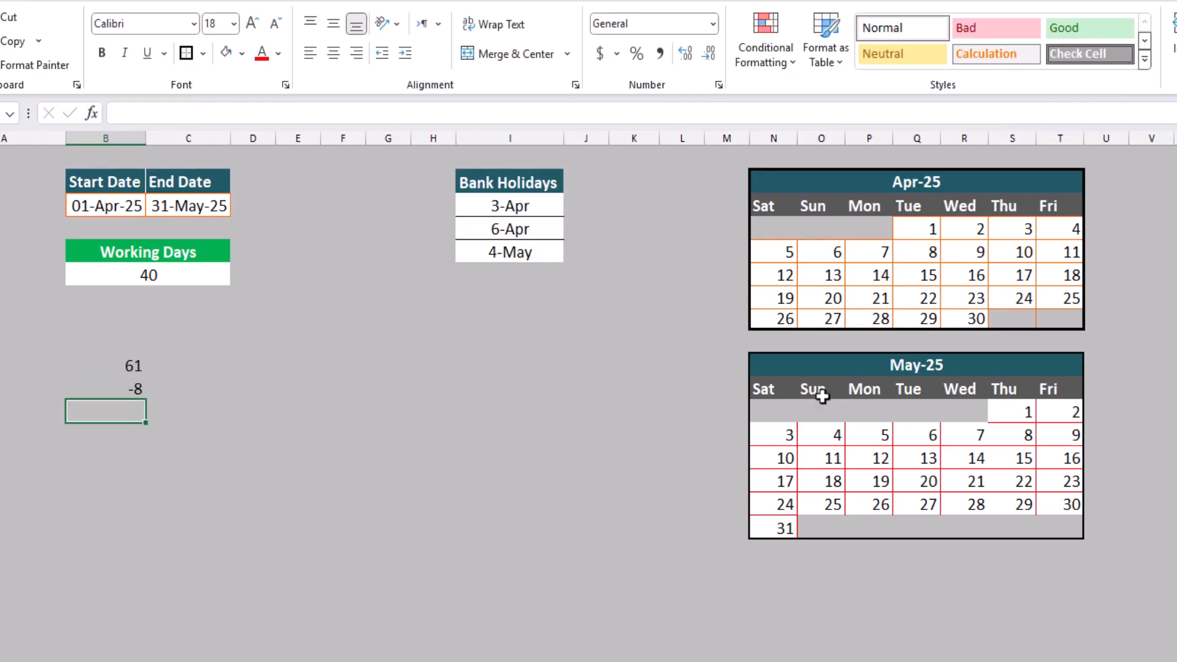
Step: Highlight the Friday and Saturday dates in the May-25 calendar and enter -10 below the -8
left_click_drag(1066, 410, 1070, 504)
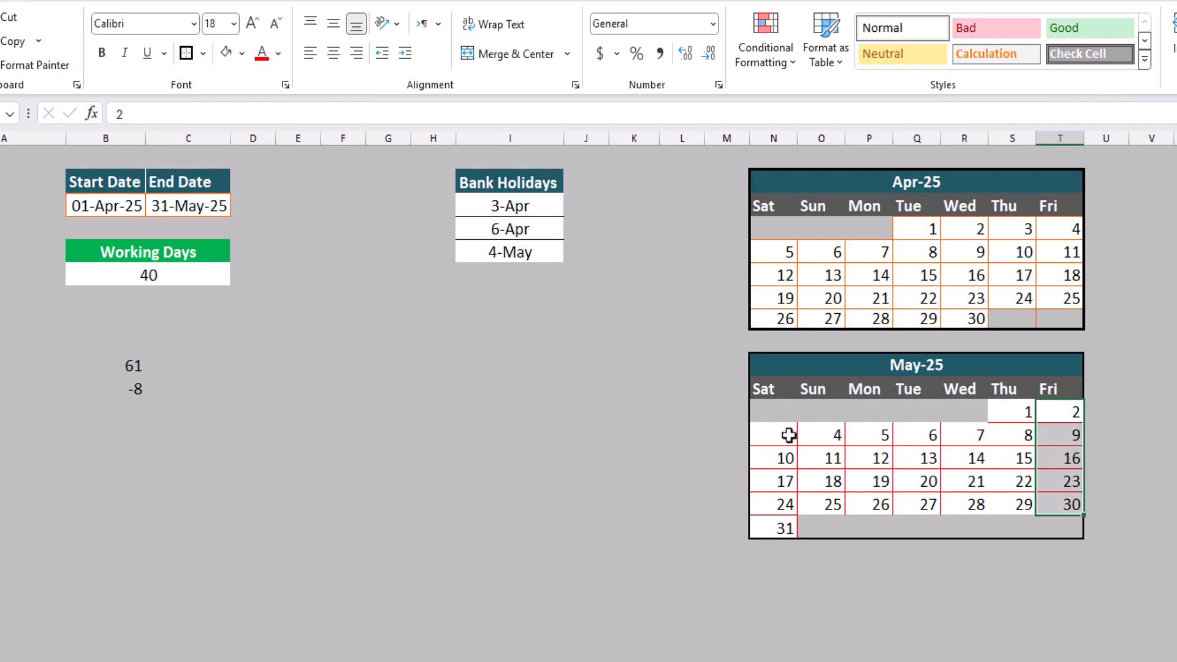
left_click_drag(789, 436, 786, 523)
left_click(133, 406)
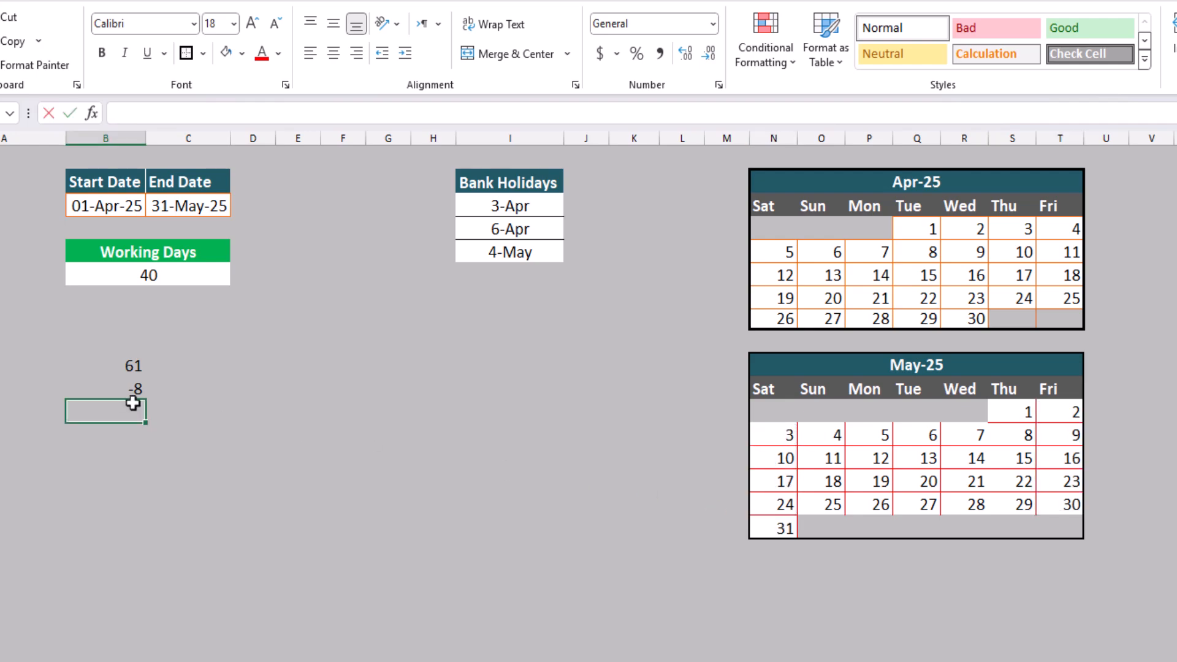
type("-10")
key("Return")
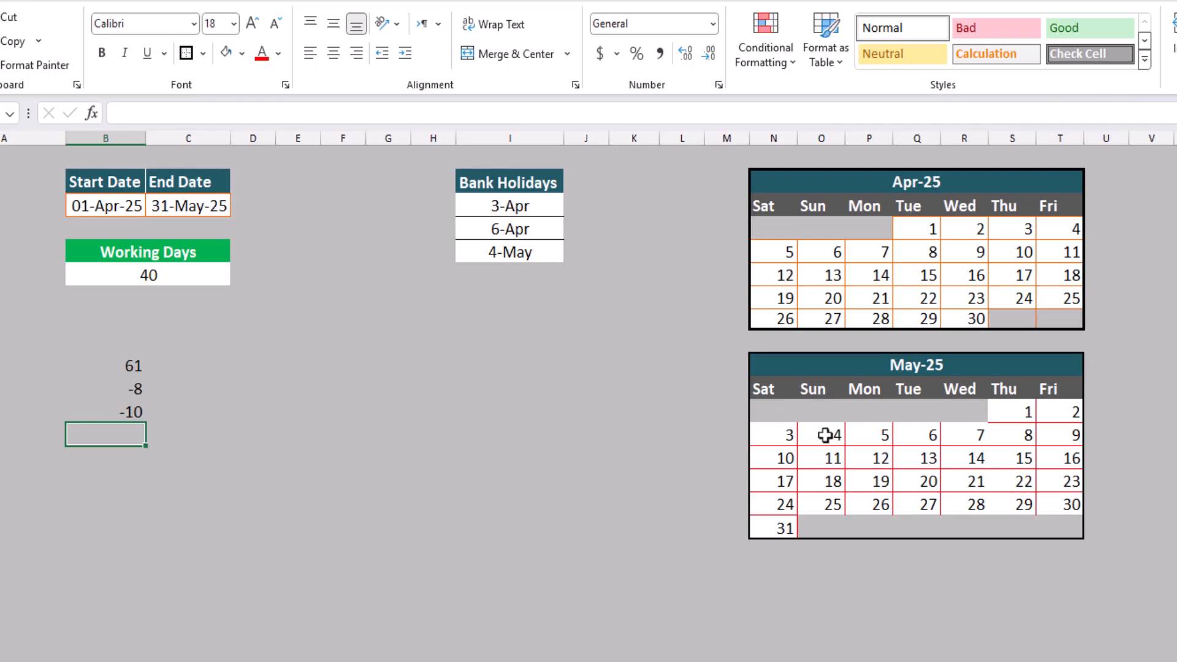
Step: Enter -3 for the bank holidays under the -10 and add an AutoSum of the check column below it
type("-")
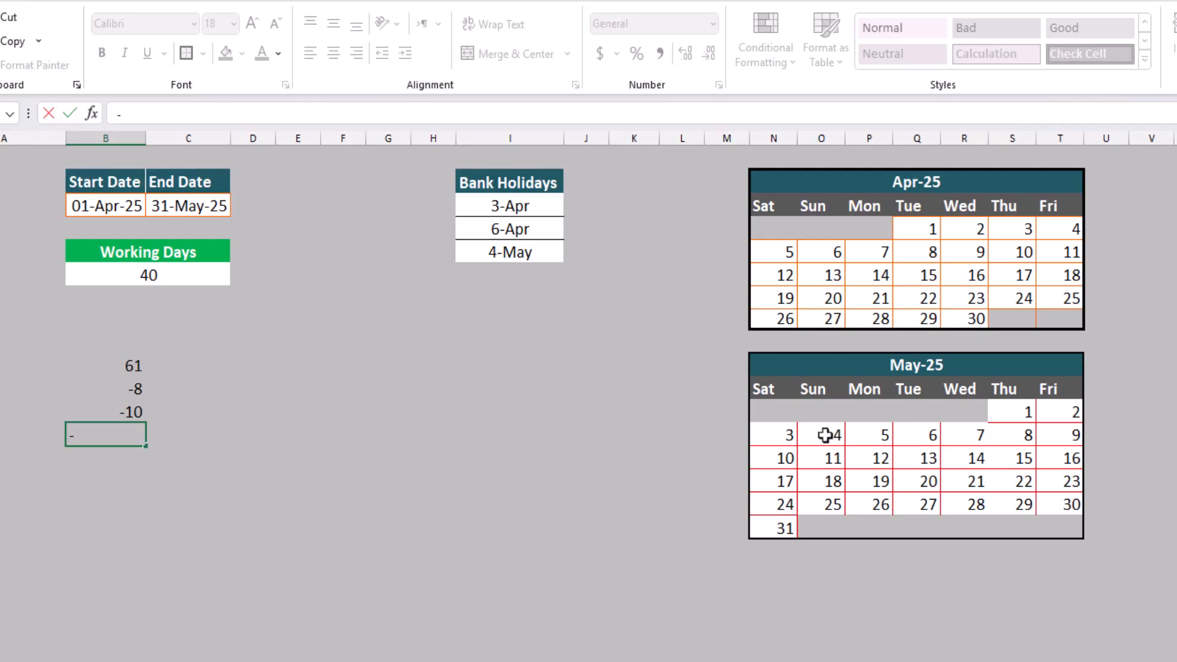
type("3")
key("Return")
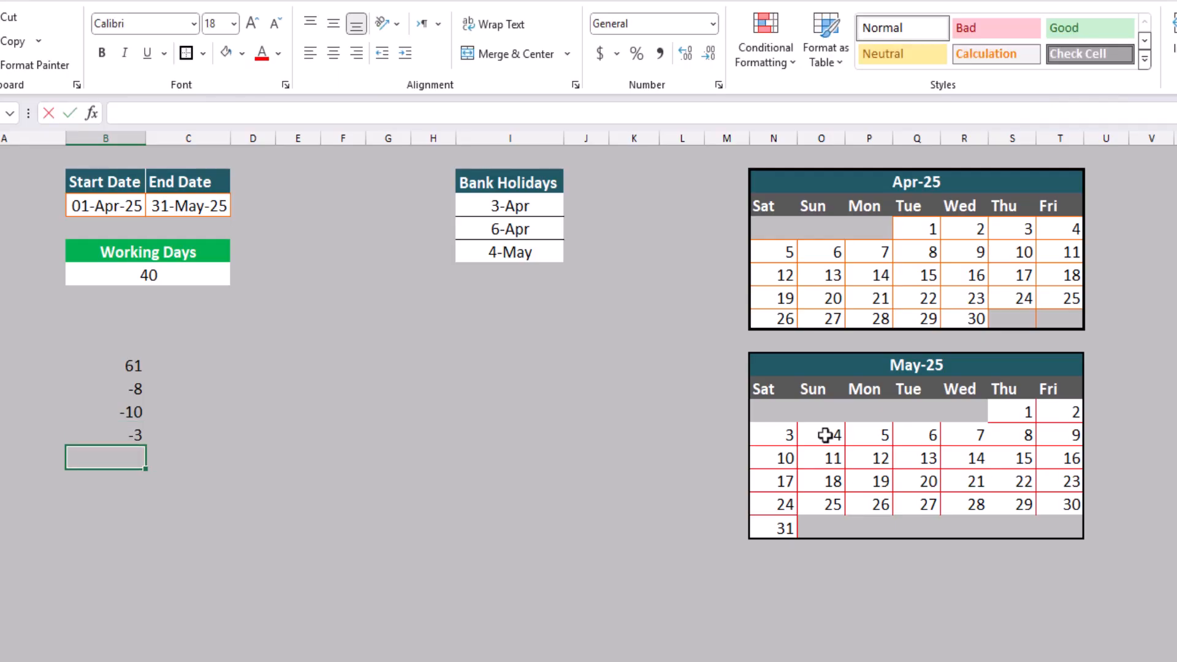
key("alt+equal")
key("Return")
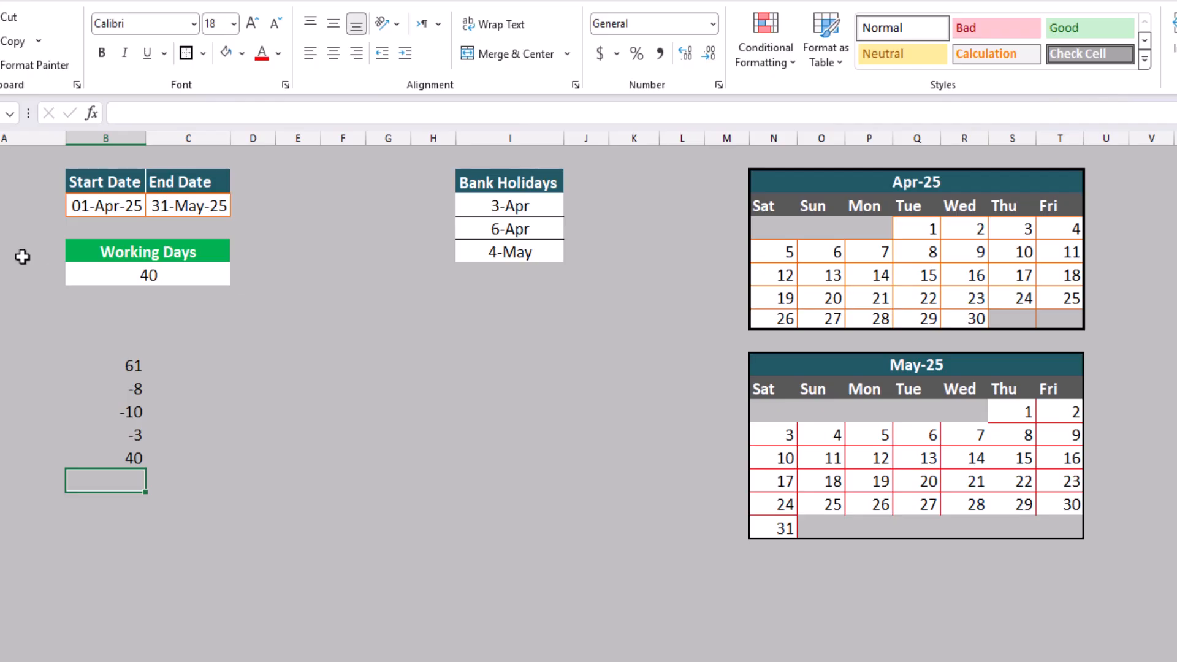
Step: Review the working-days formula in B6 and change the end date in C3 to 19 May
left_click(121, 274)
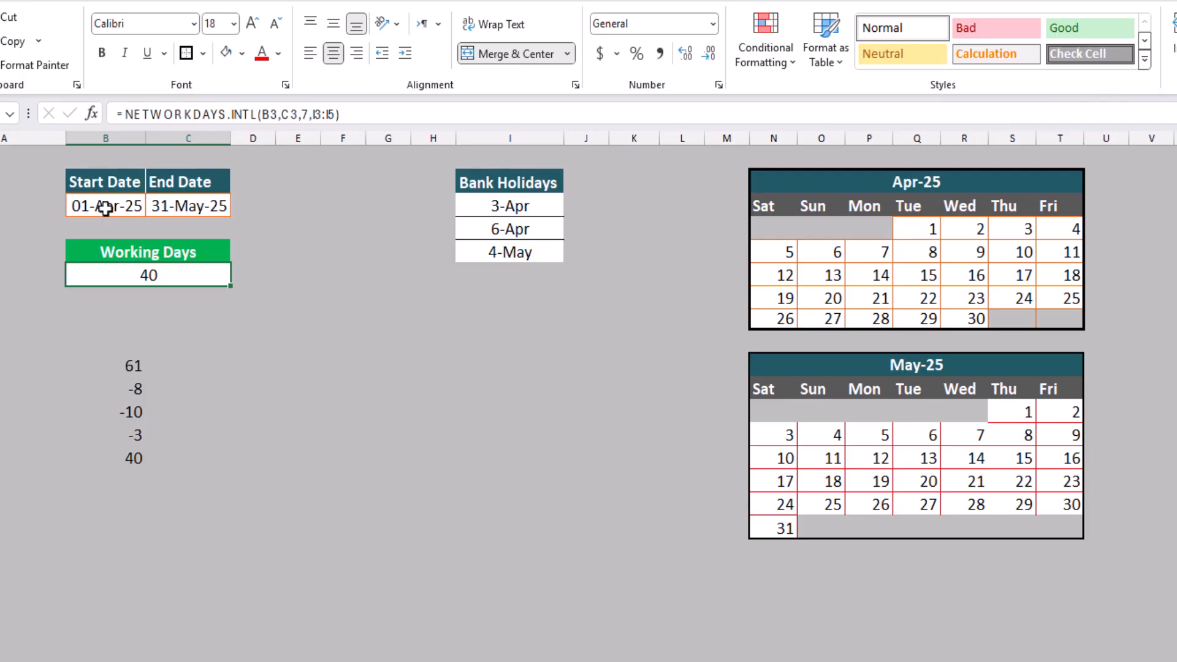
left_click(161, 209)
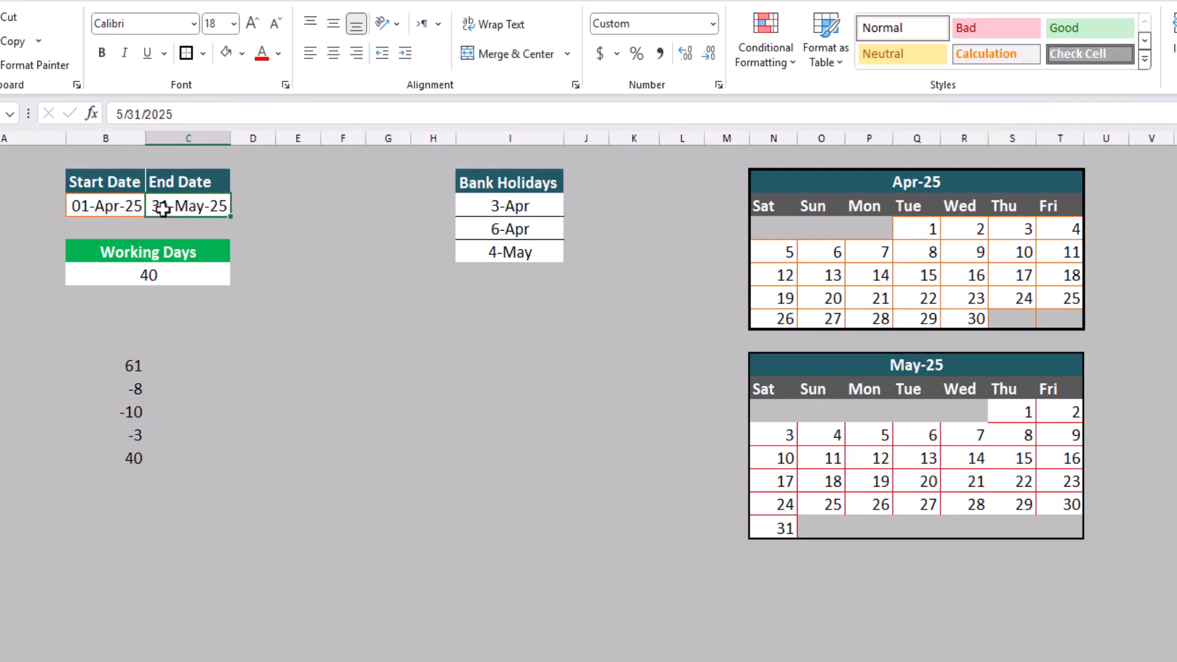
type("19 may")
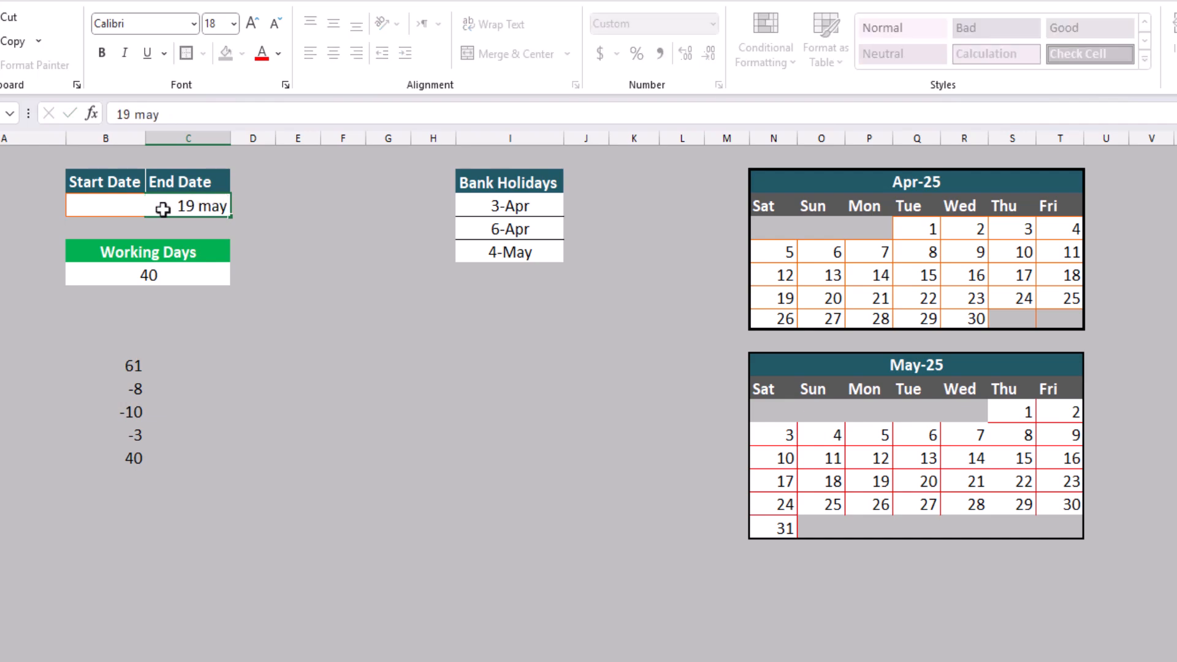
key("Return")
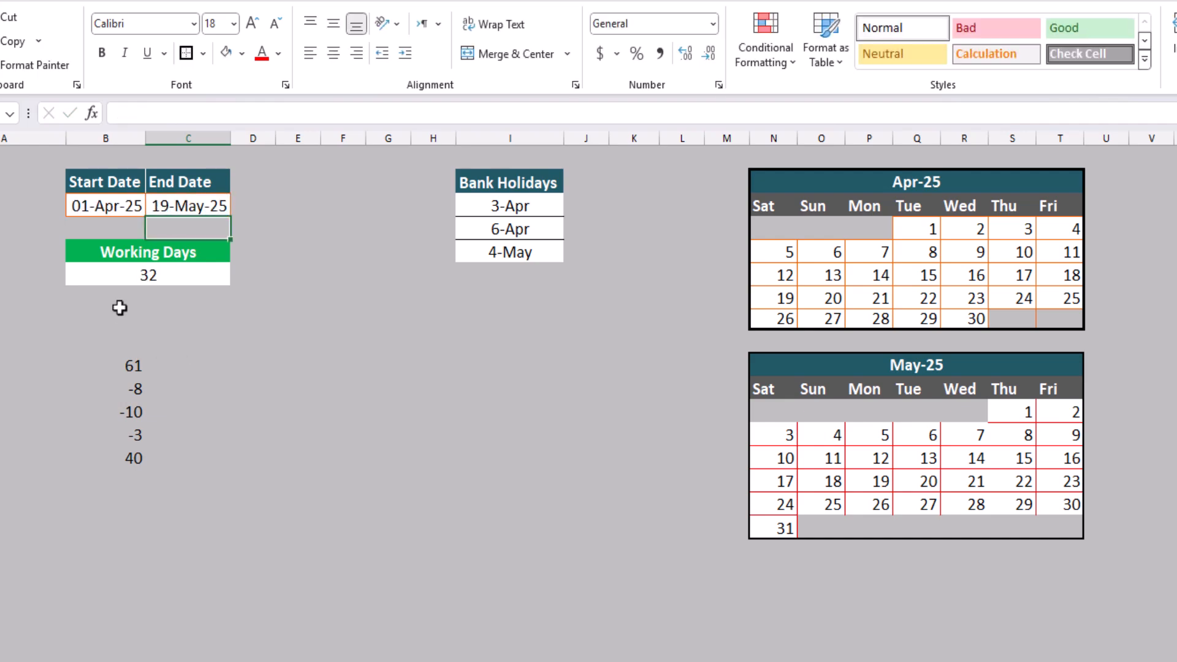